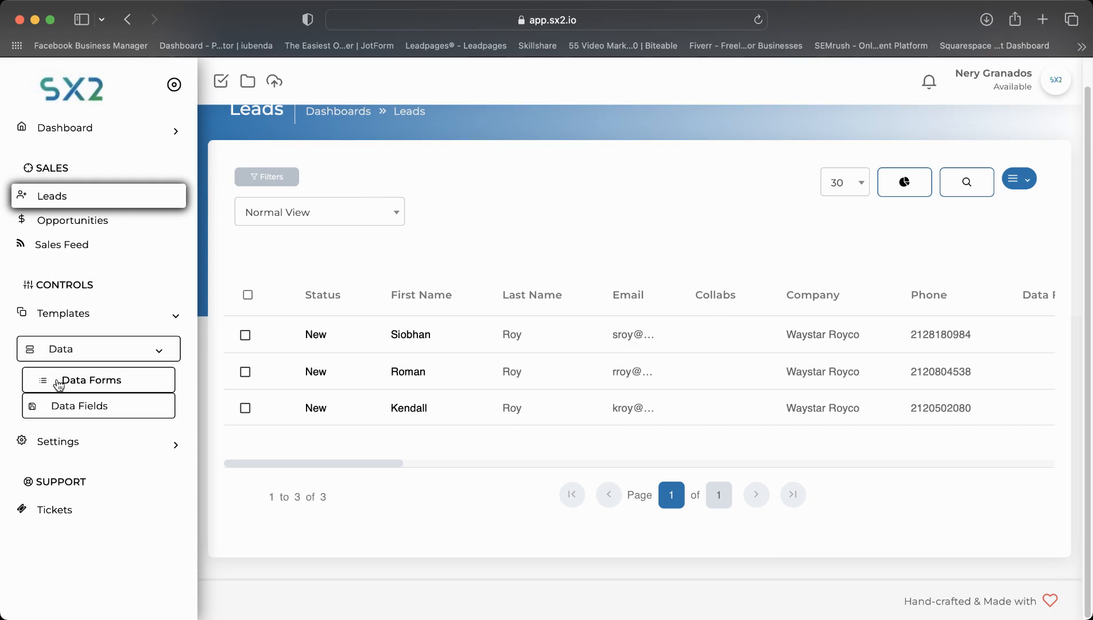
- Create a new data form named "New CSV" from the Data Forms page
click(88, 379)
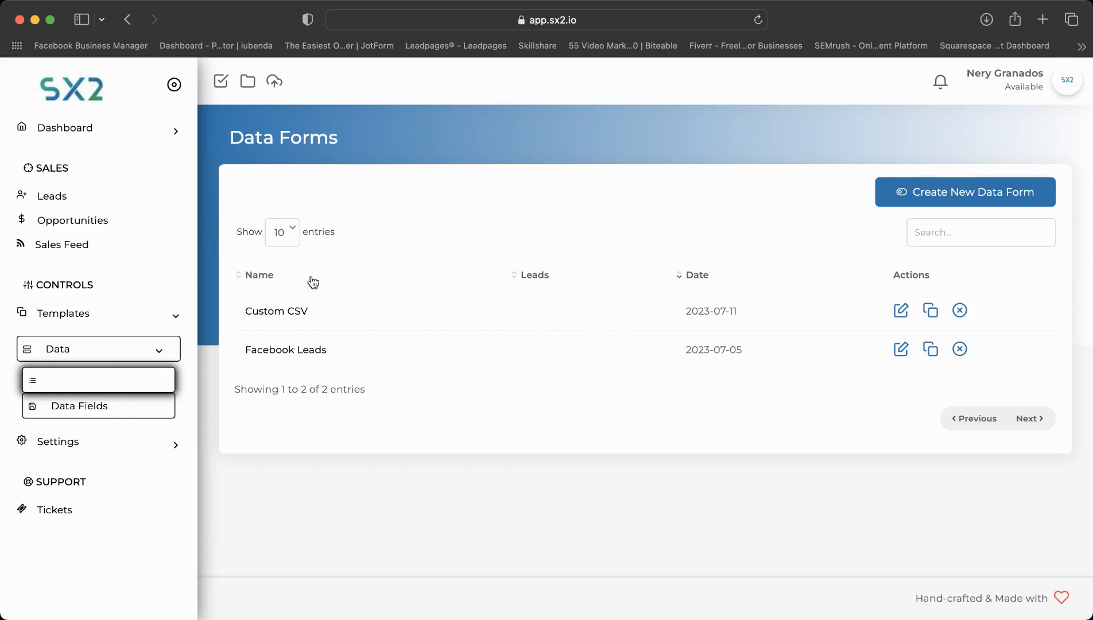
click(898, 193)
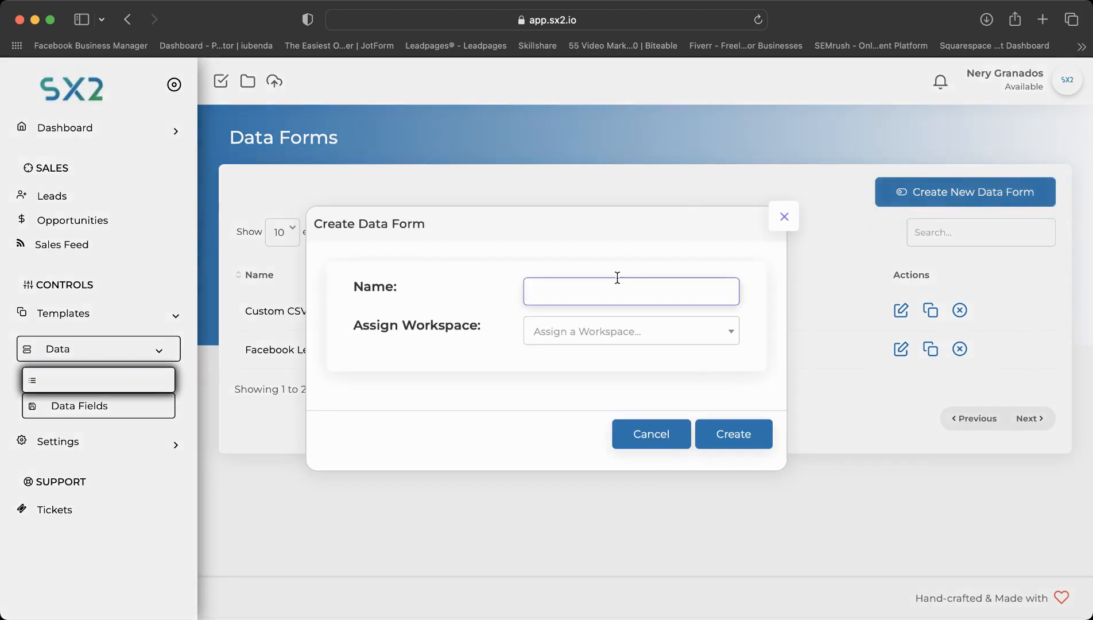
text(New CSV)
click(732, 434)
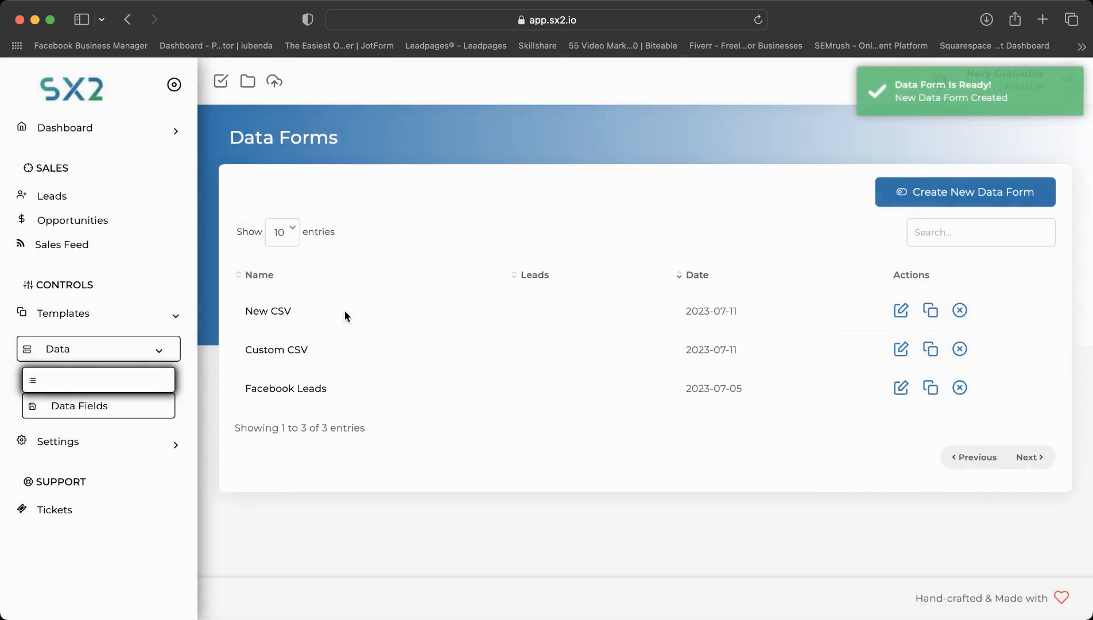
- Open the New CSV data form for editing and look over its fields, preview and settings
click(901, 311)
scroll(505, 319, down, 2)
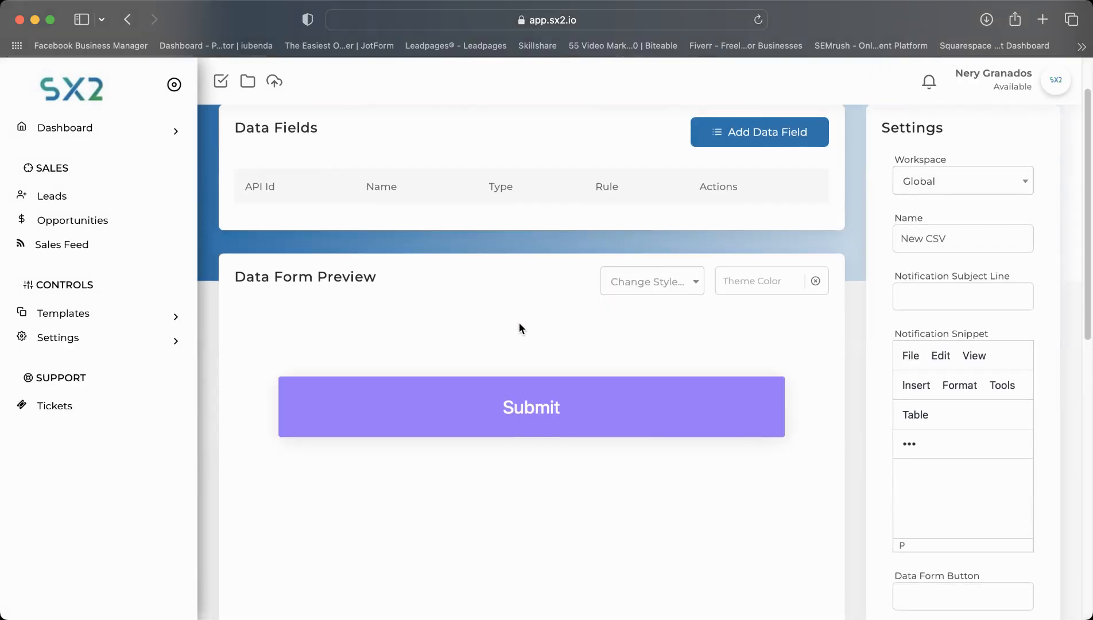
scroll(474, 445, down, 2)
scroll(477, 444, up, 4)
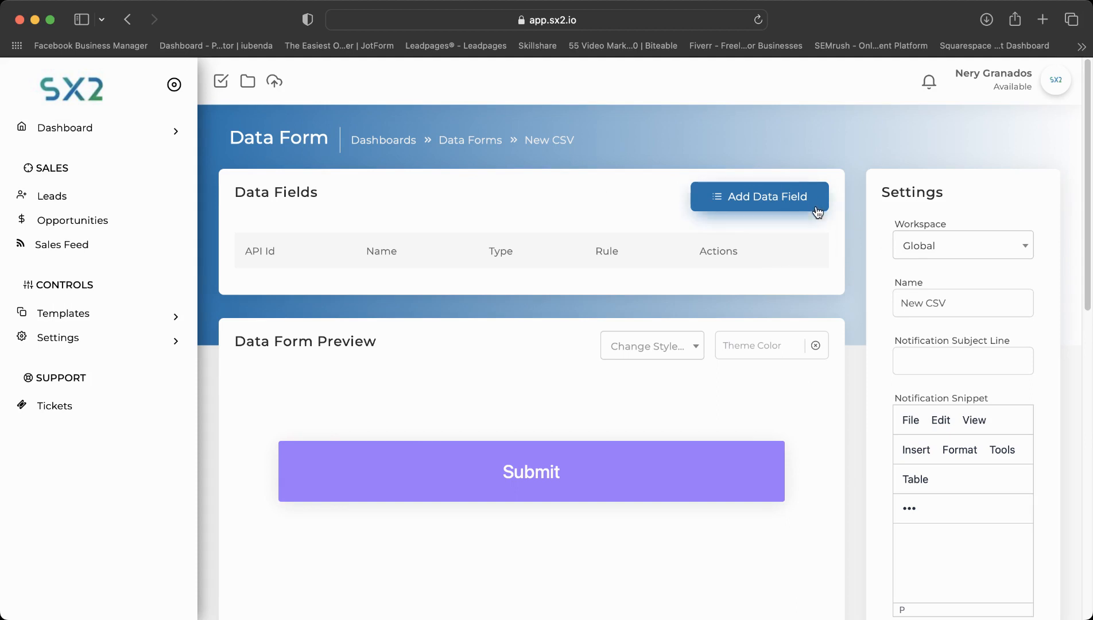
- Add a data field named "First_name" with the type Text Input to the New CSV form
click(761, 200)
click(773, 215)
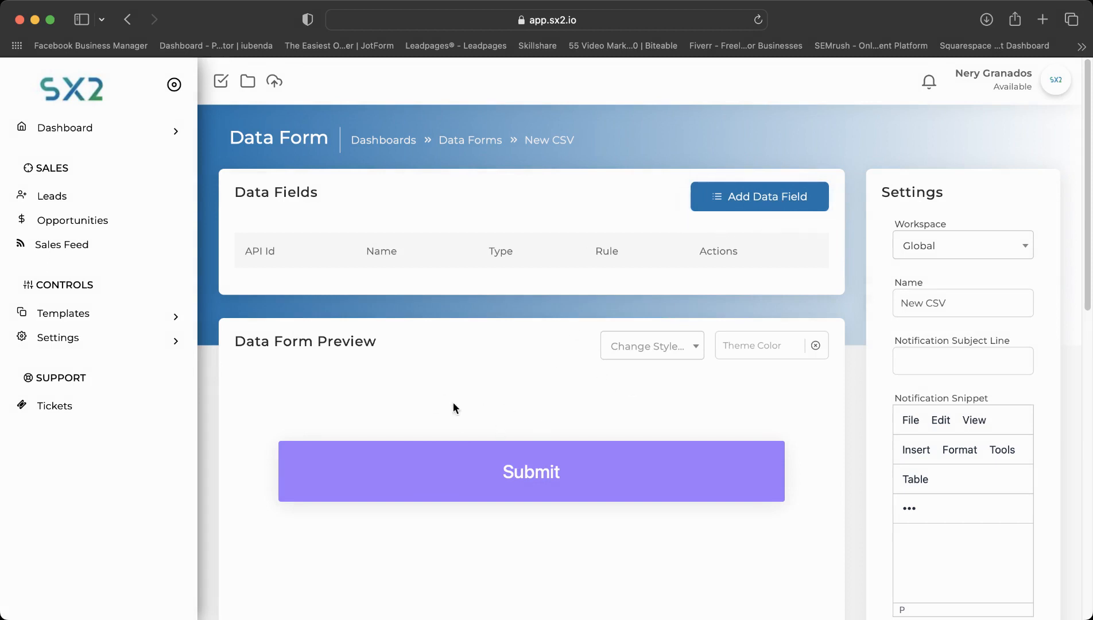
click(746, 205)
text(Fir)
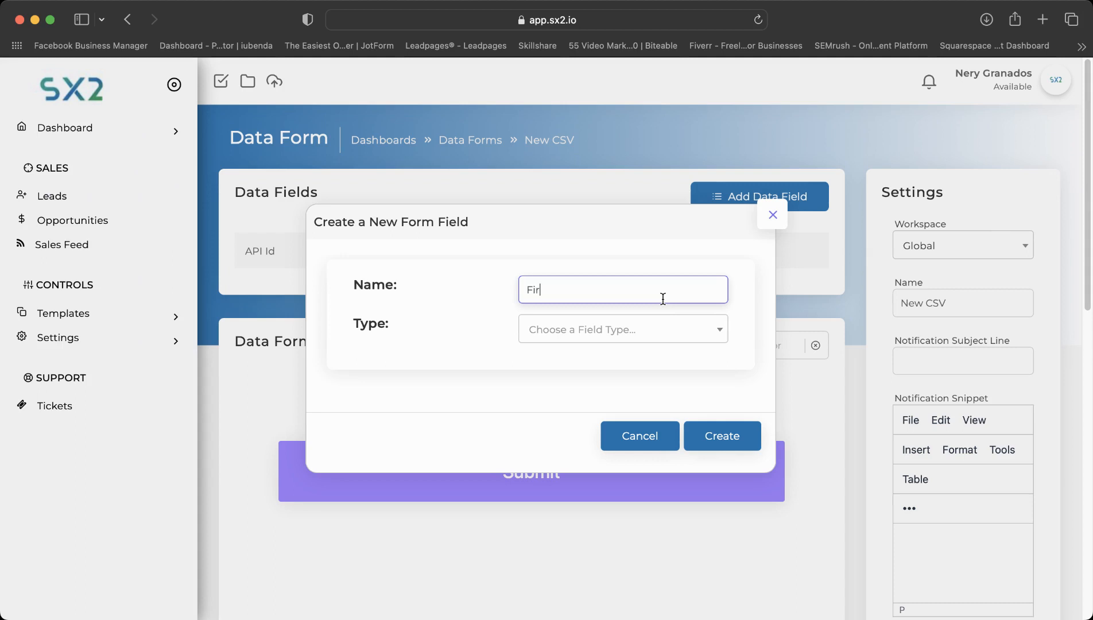
text(st name Name)
key(BackSpace)
key(BackSpace)
key(BackSpace)
text(Name)
key(BackSpace)
key(BackSpace)
key(BackSpace)
key(BackSpace)
text(name)
key(BackSpace)
key(BackSpace)
key(BackSpace)
key(BackSpace)
text(Nam)
key(BackSpace)
key(BackSpace)
key(BackSpace)
text(name)
click(603, 342)
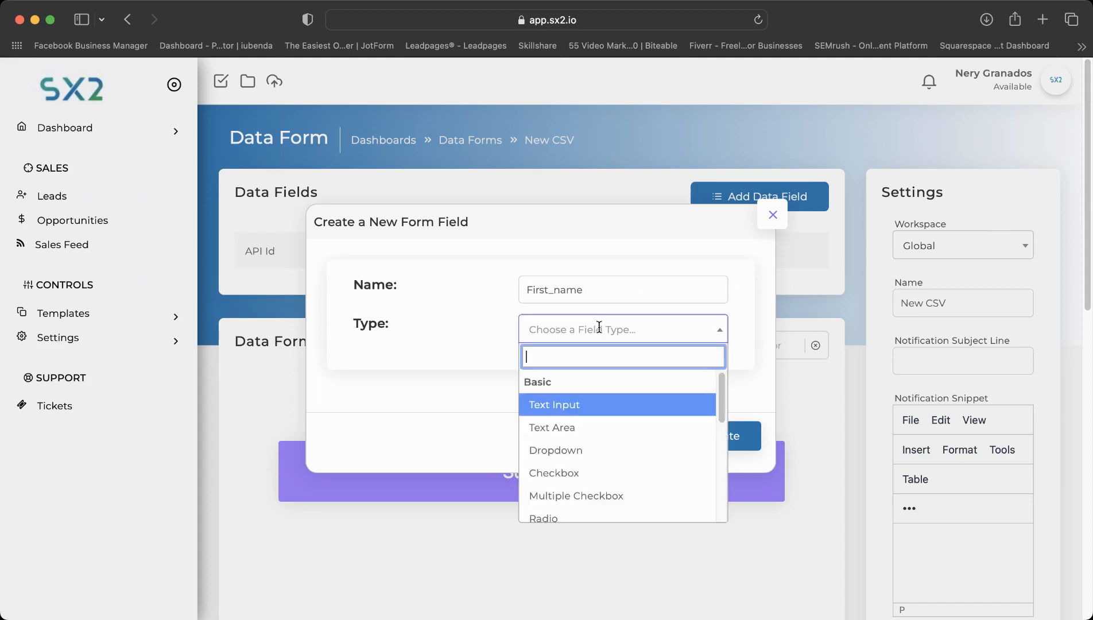
click(575, 409)
click(731, 438)
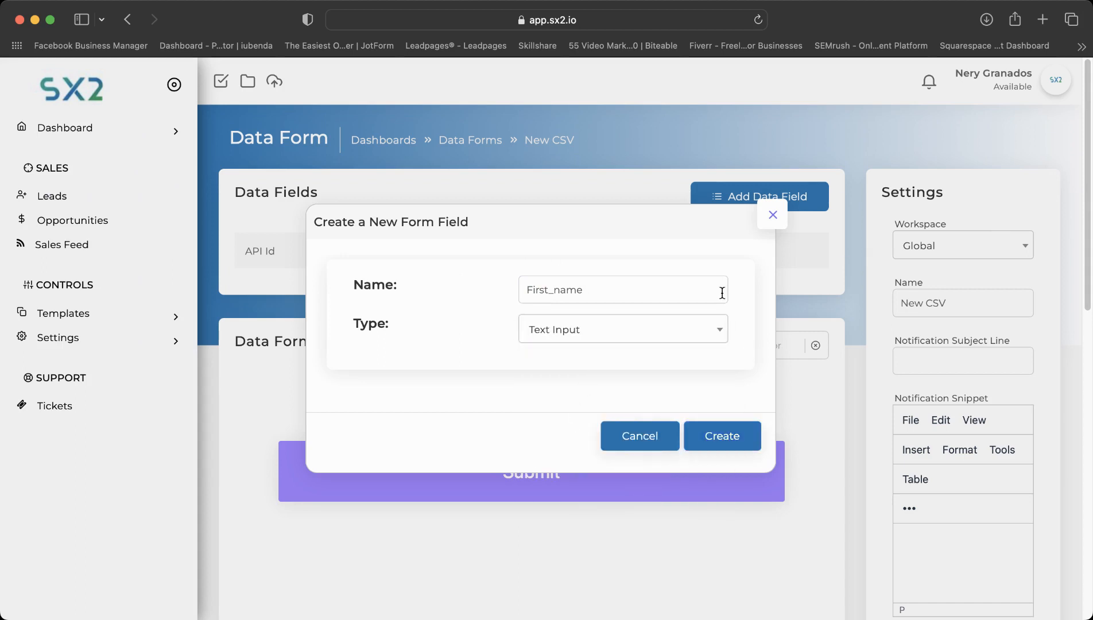
- Check the First_name field in the form's field list and in the Data Form Preview
scroll(541, 392, down, 3)
scroll(497, 361, down, 4)
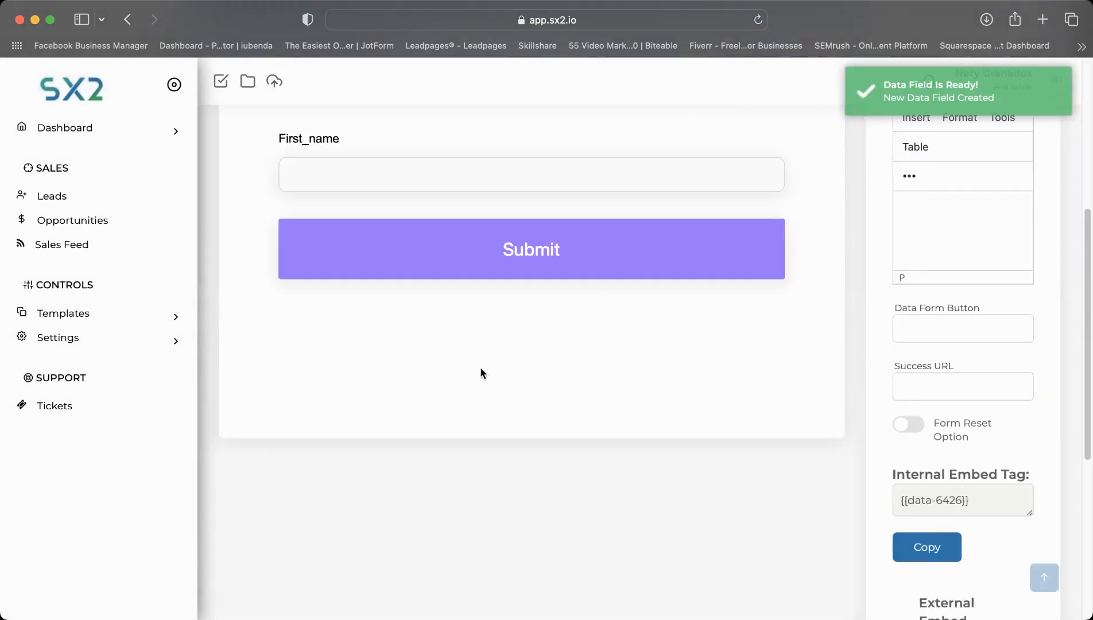
scroll(482, 170, up, 2)
scroll(574, 195, up, 2)
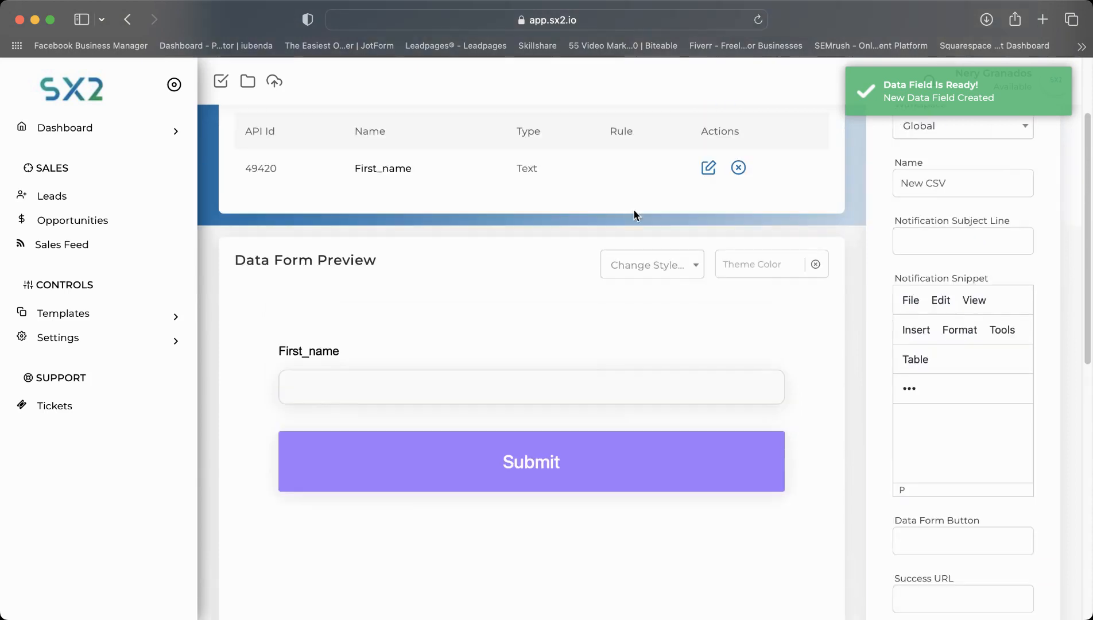
scroll(976, 177, up, 3)
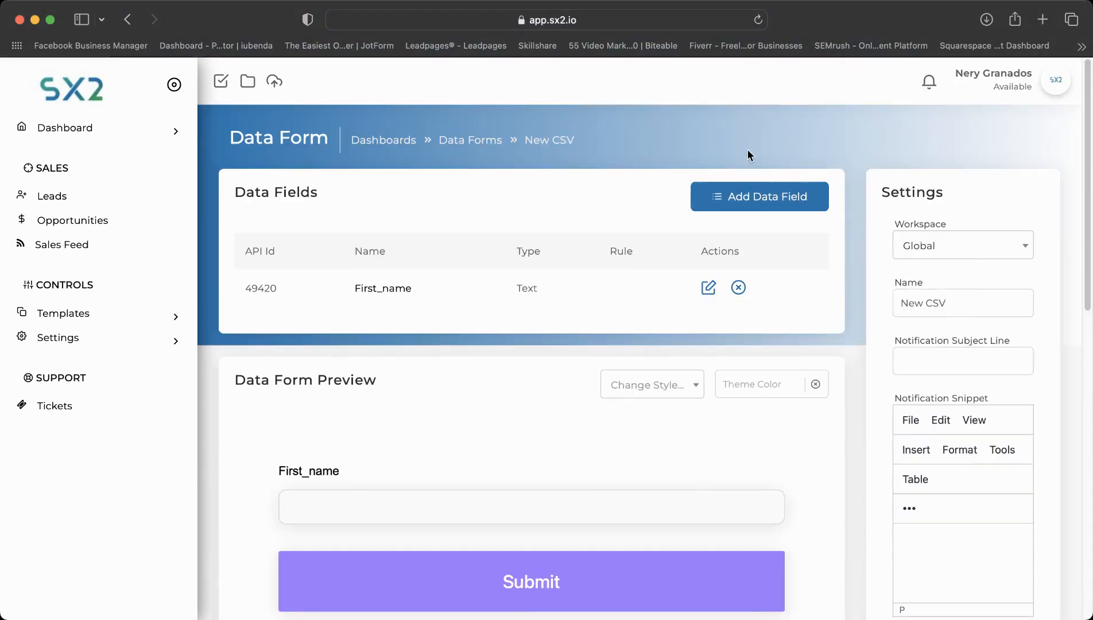
scroll(627, 289, down, 1)
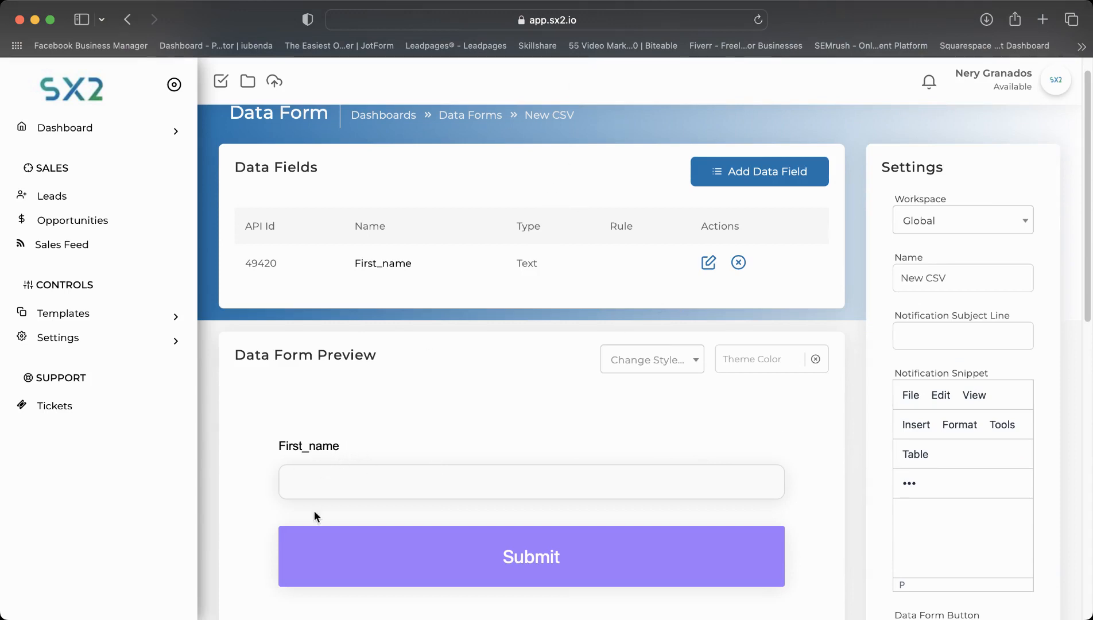
scroll(368, 449, down, 1)
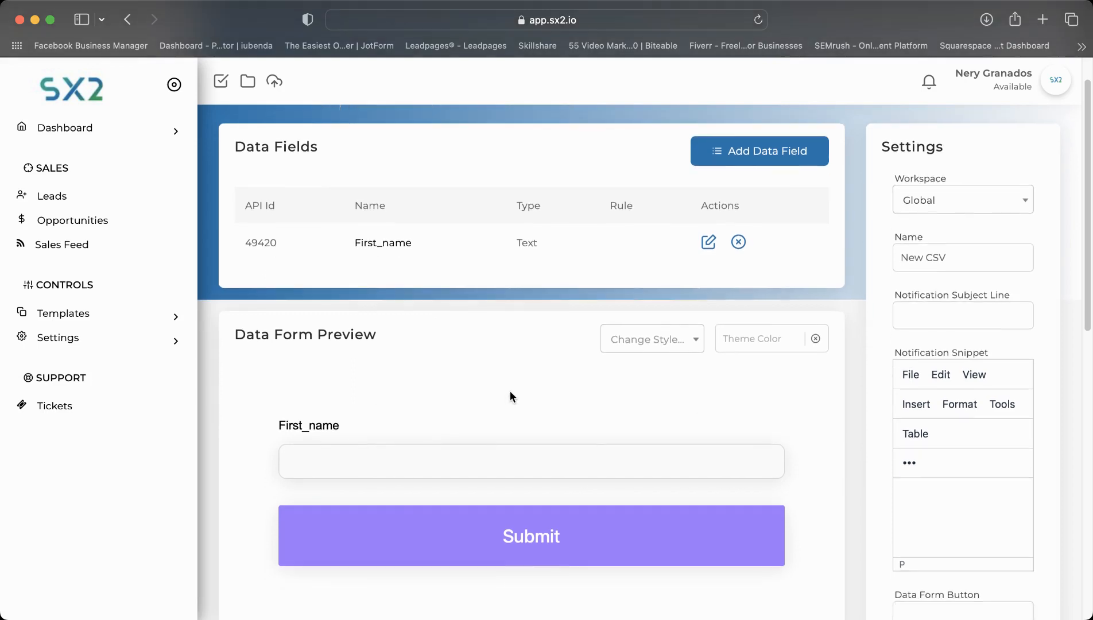
- Add a data field named "Last Name" with the type Text Input
click(715, 150)
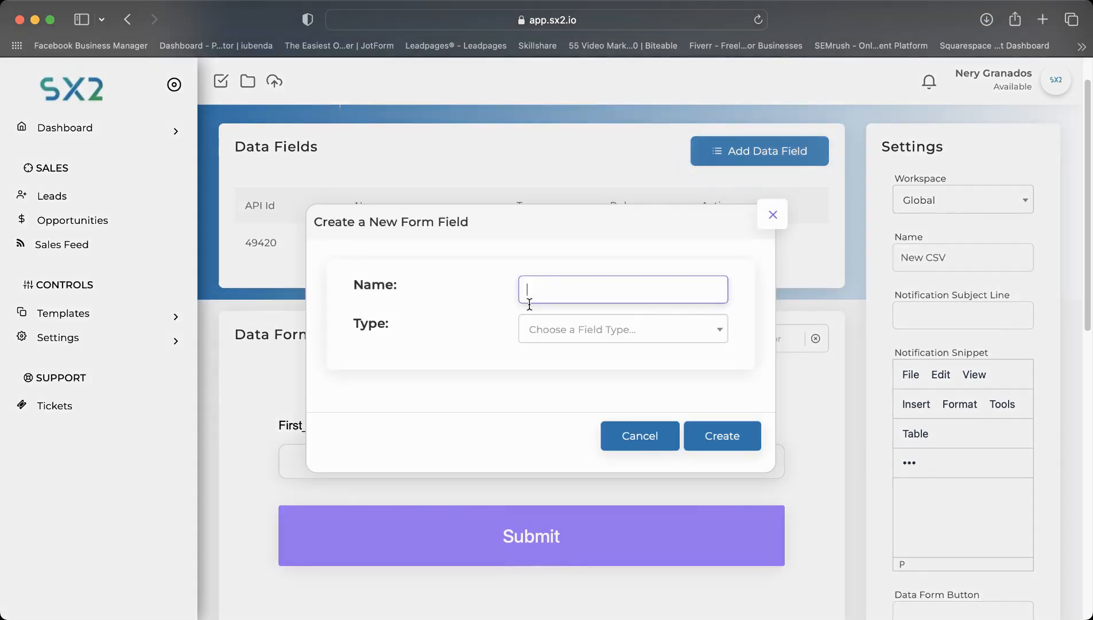
text(Las)
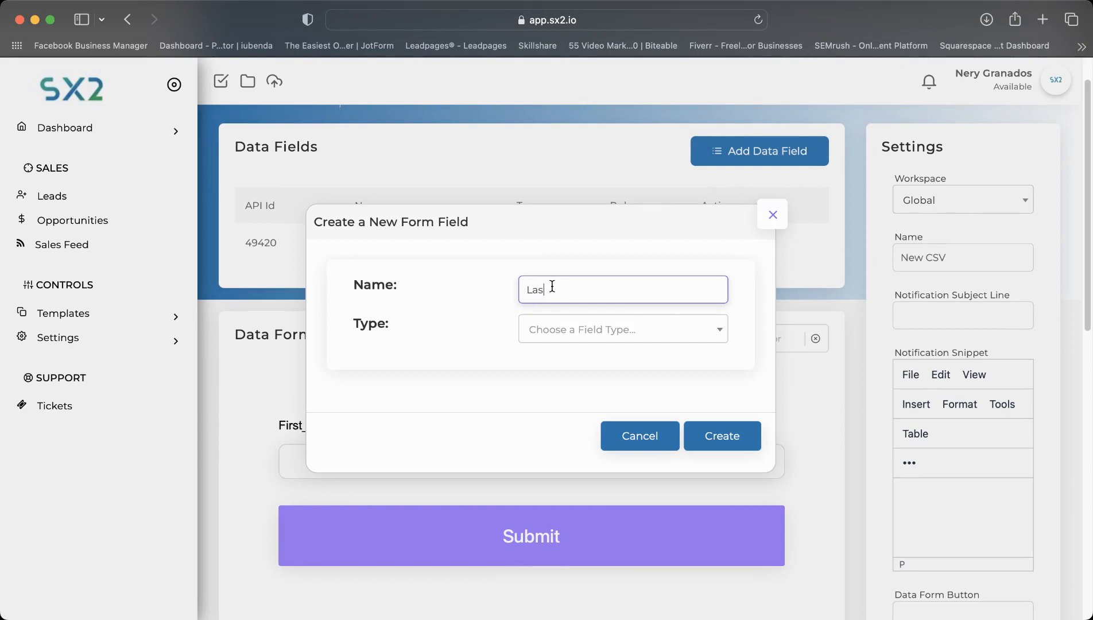
text(t Name)
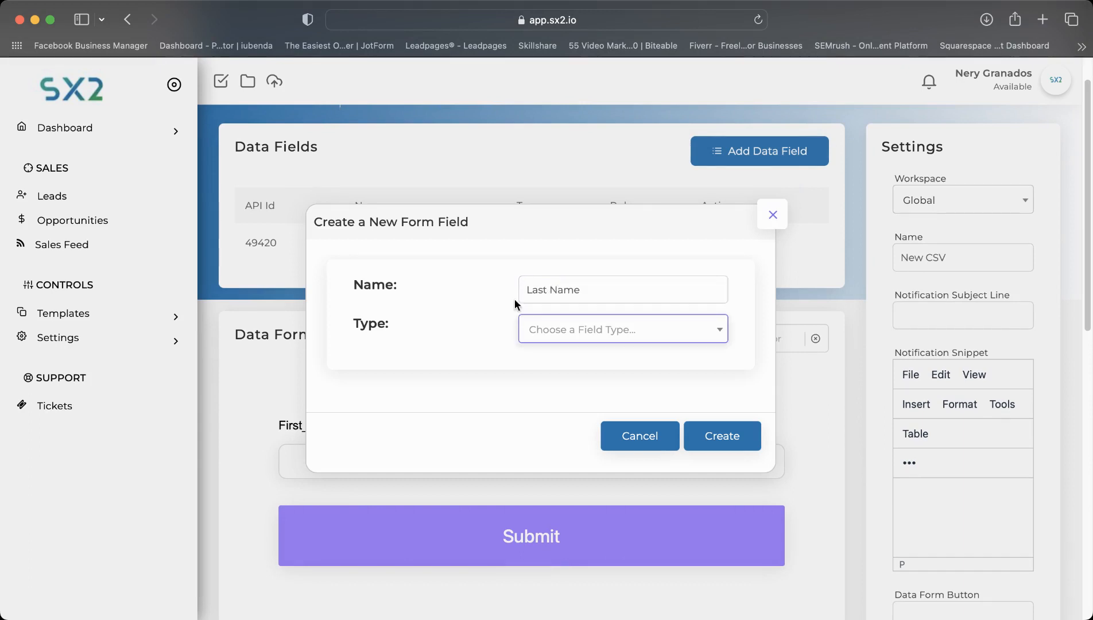
click(568, 336)
click(578, 403)
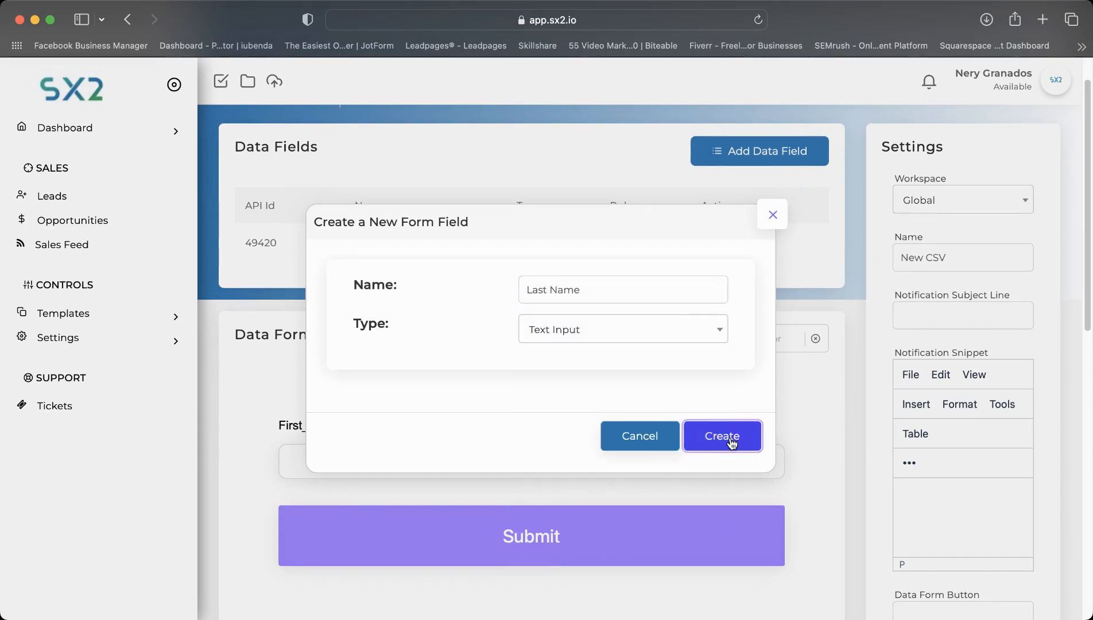
click(729, 438)
- Add a data field named "Email" using the Email Address preset type
click(772, 205)
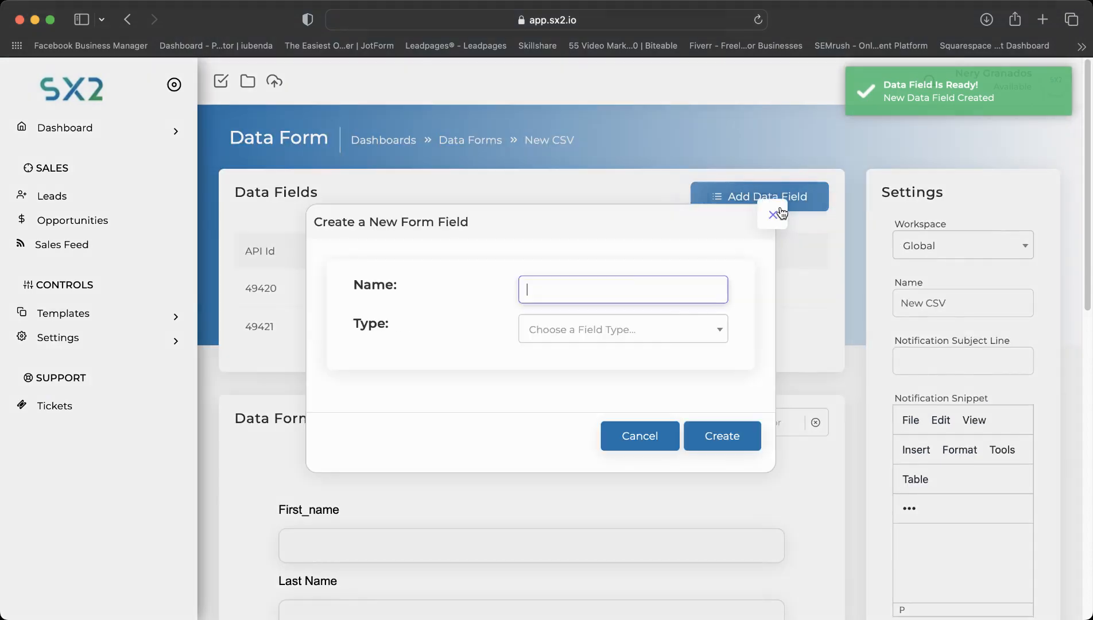
text(ENa)
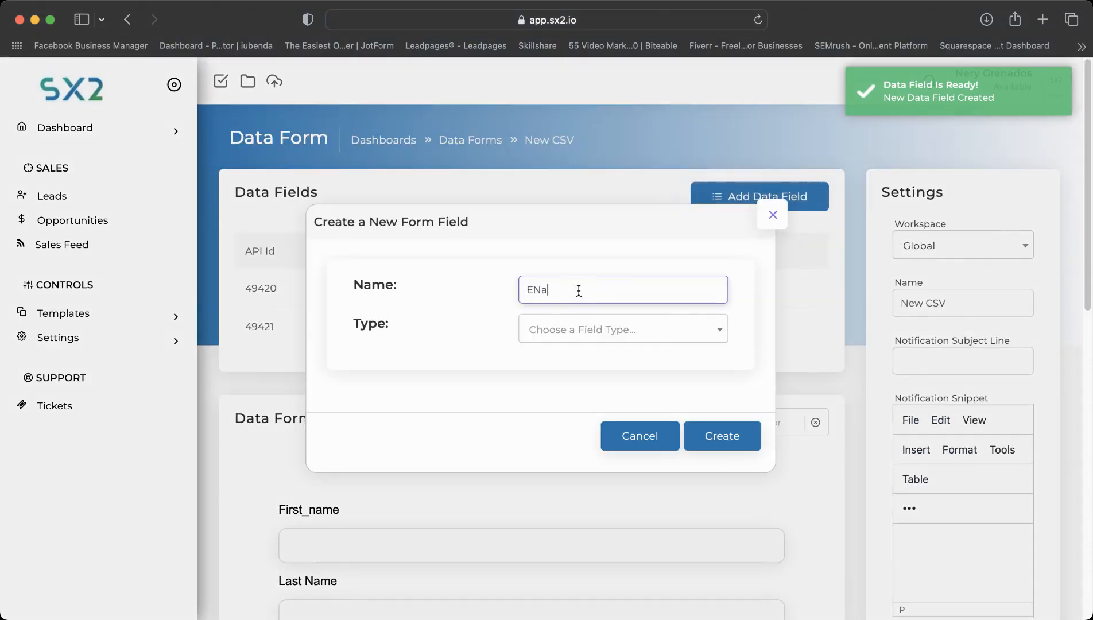
text(mail)
key(Tab)
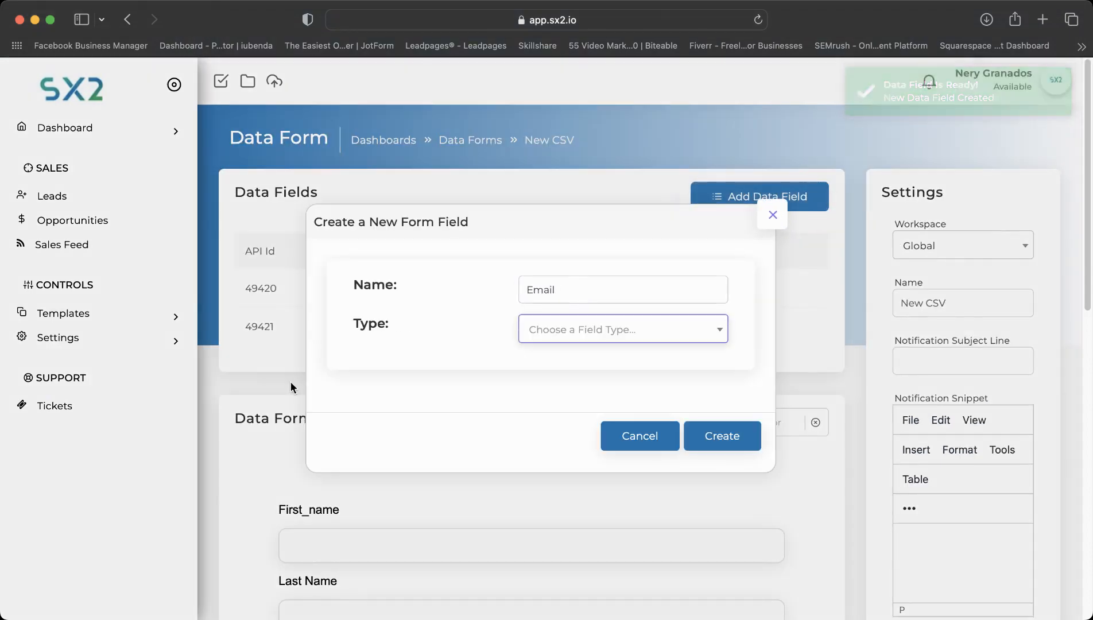
click(547, 340)
scroll(580, 436, down, 5)
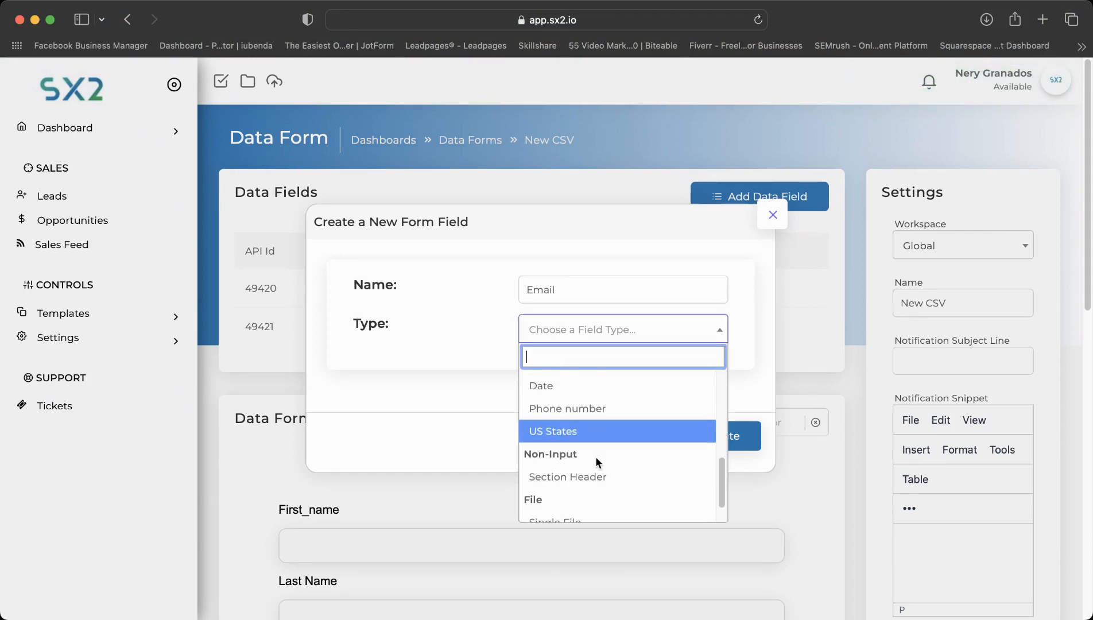
scroll(594, 459, up, 5)
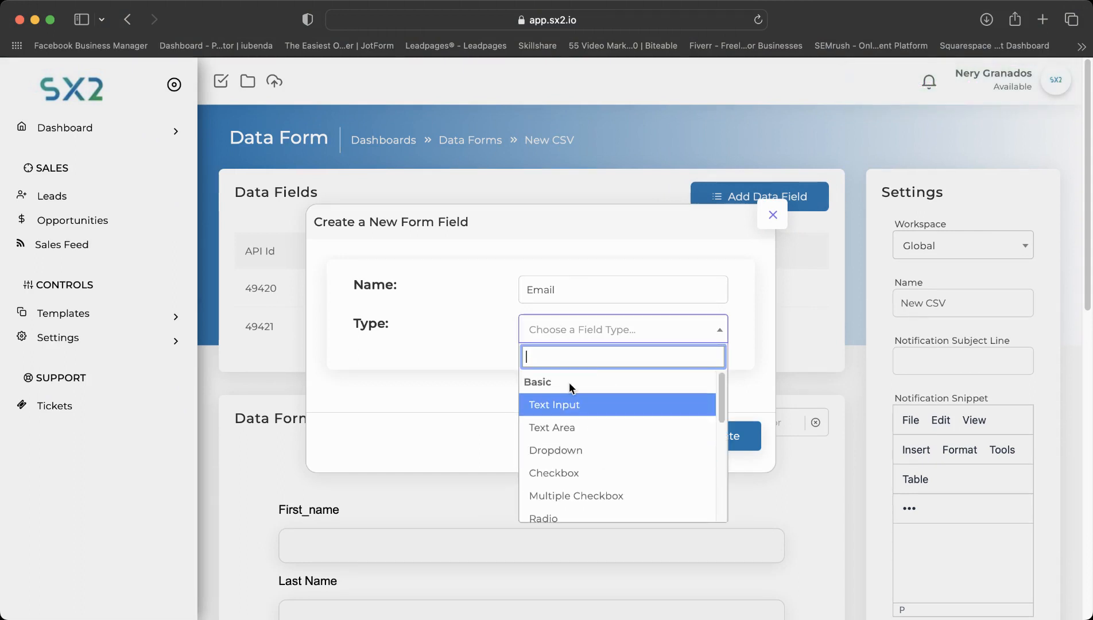
scroll(585, 441, down, 6)
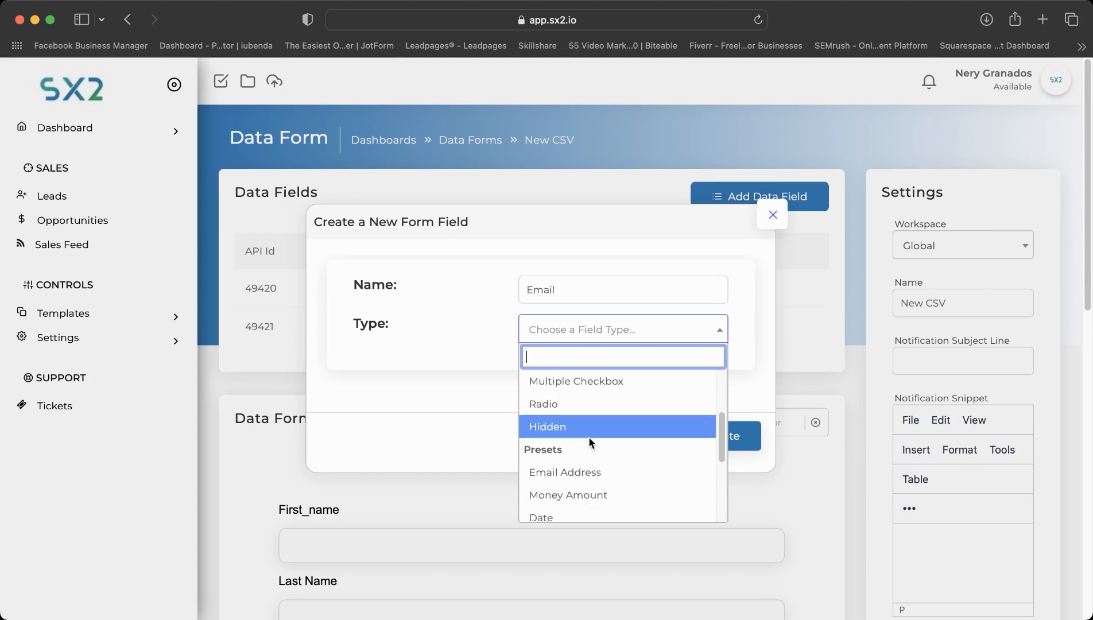
scroll(608, 447, up, 3)
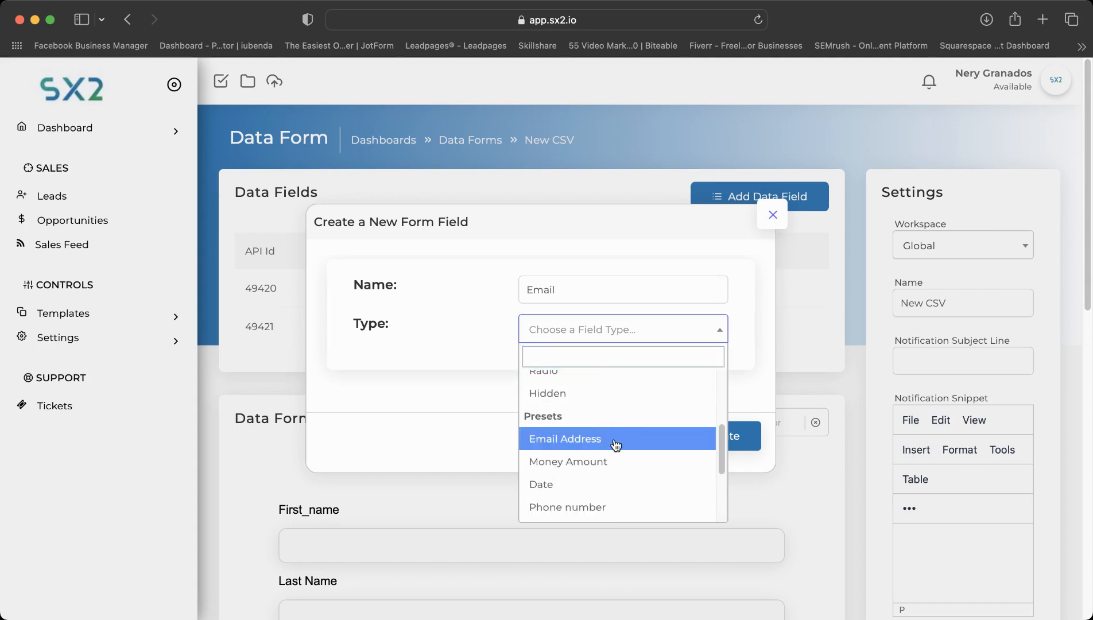
click(615, 442)
click(745, 444)
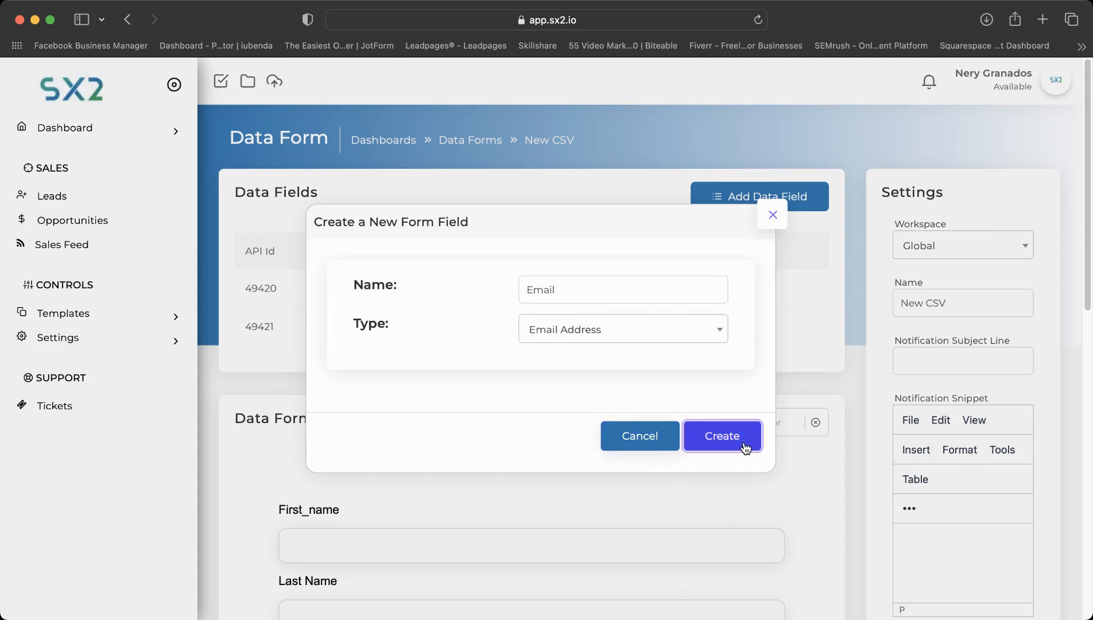
- Add a data field named "Phone" using the Phone number preset type
click(740, 195)
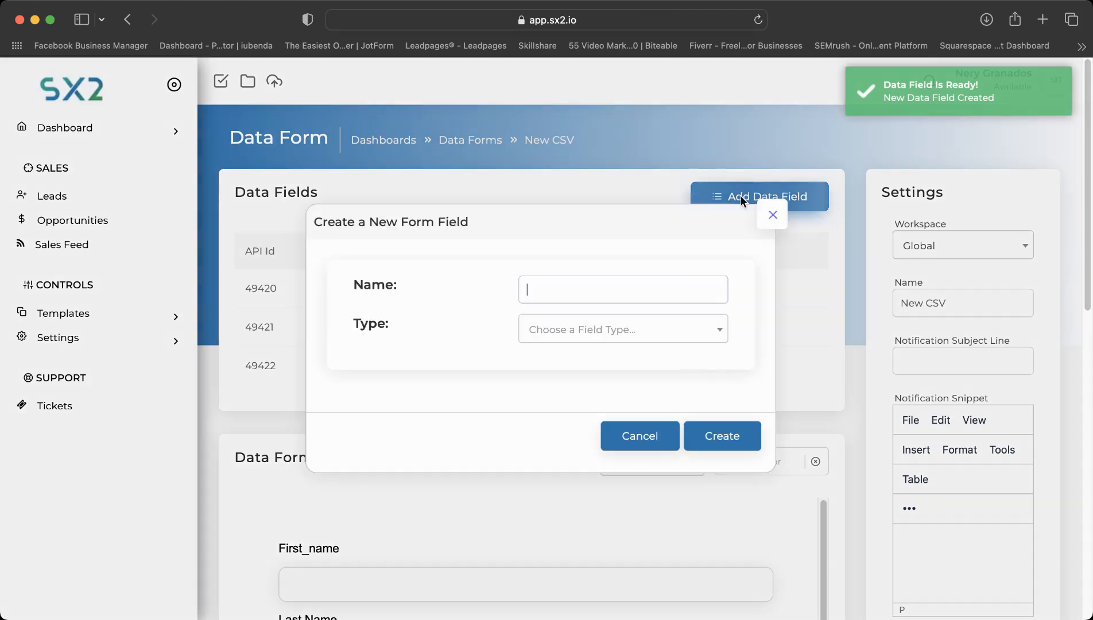
text(Phone)
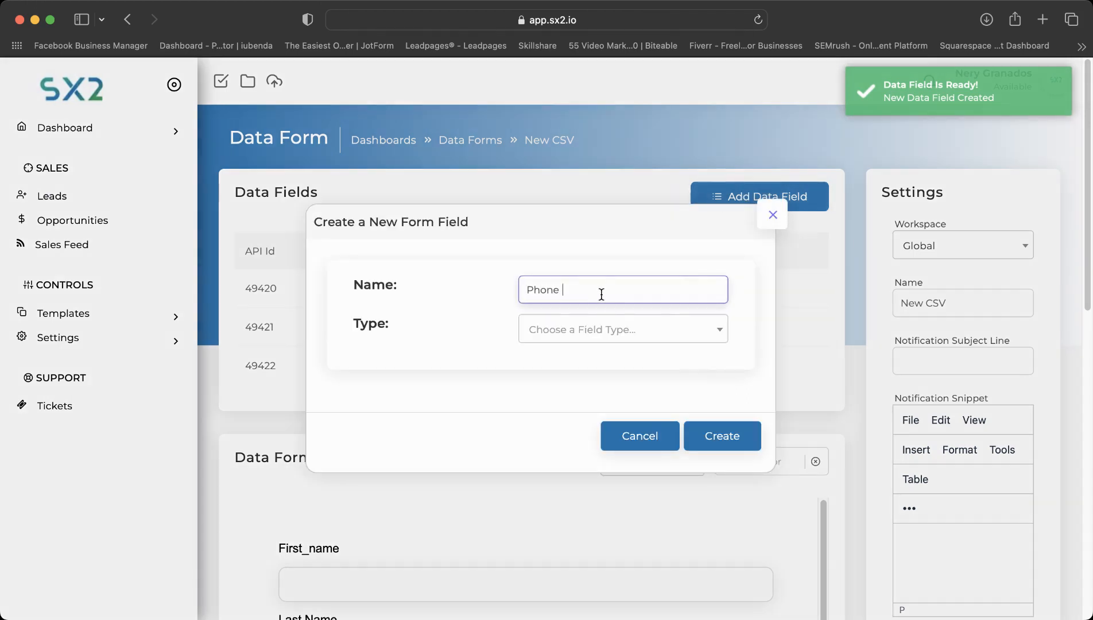
click(597, 329)
scroll(614, 442, down, 5)
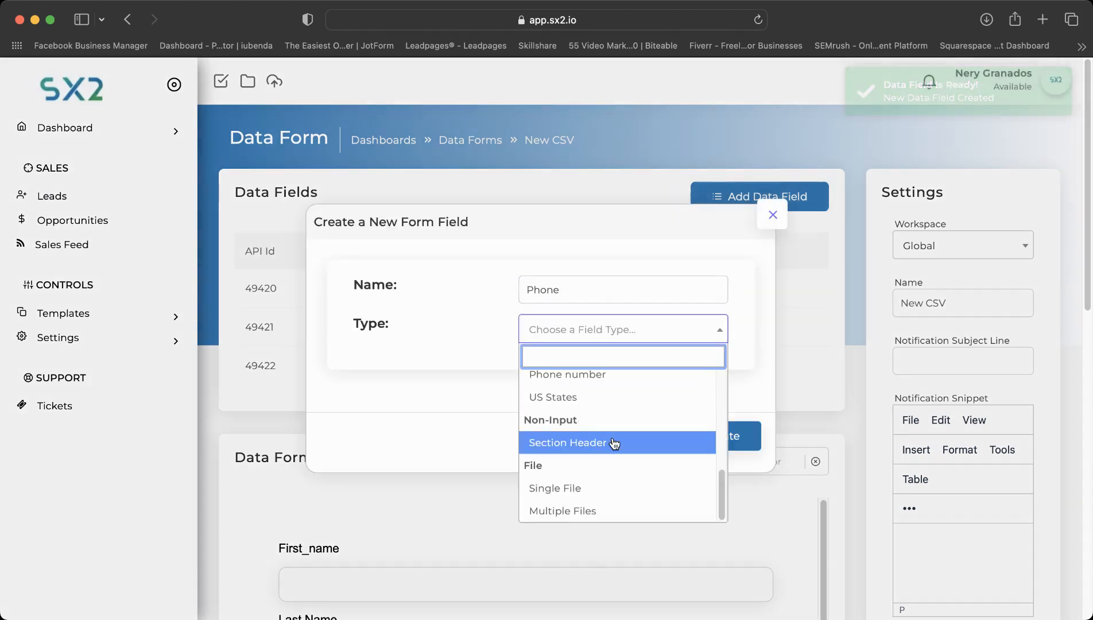
scroll(574, 442, up, 1)
click(574, 412)
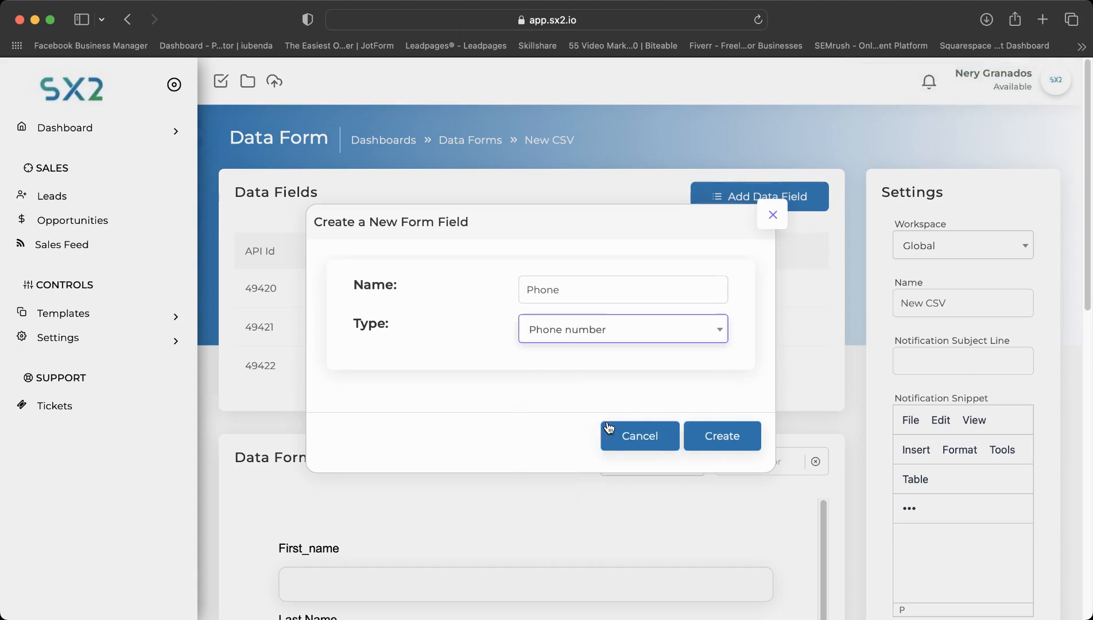
click(740, 442)
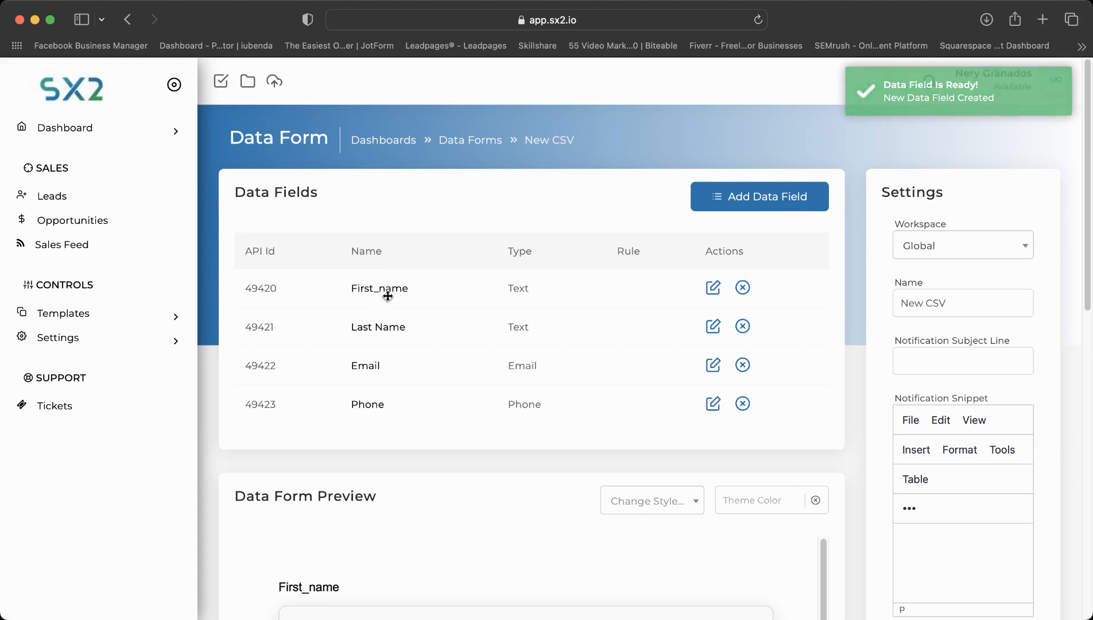
- Review the field list and the form preview, comparing the First_name and Last Name labels
scroll(390, 361, down, 5)
scroll(518, 410, up, 4)
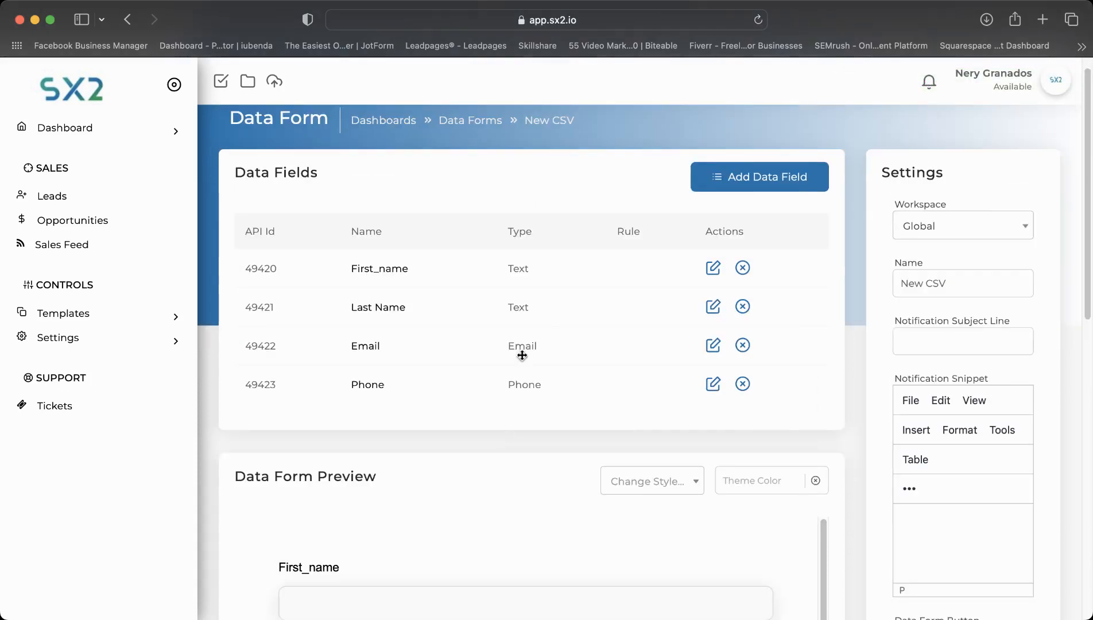
scroll(519, 318, down, 5)
scroll(527, 402, up, 3)
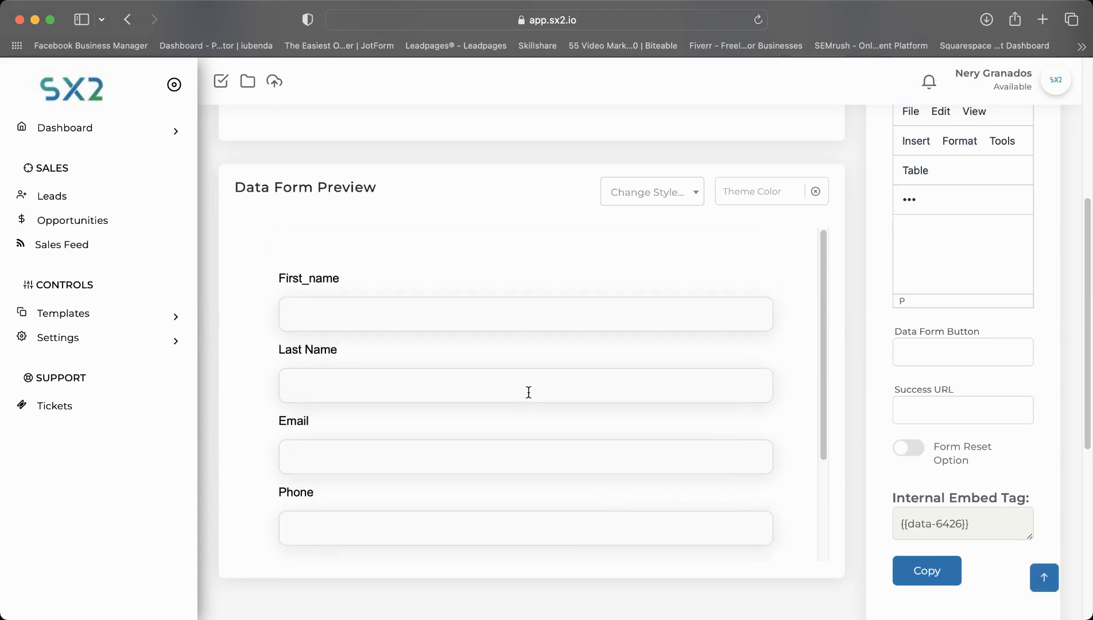
drag(364, 283, 276, 278)
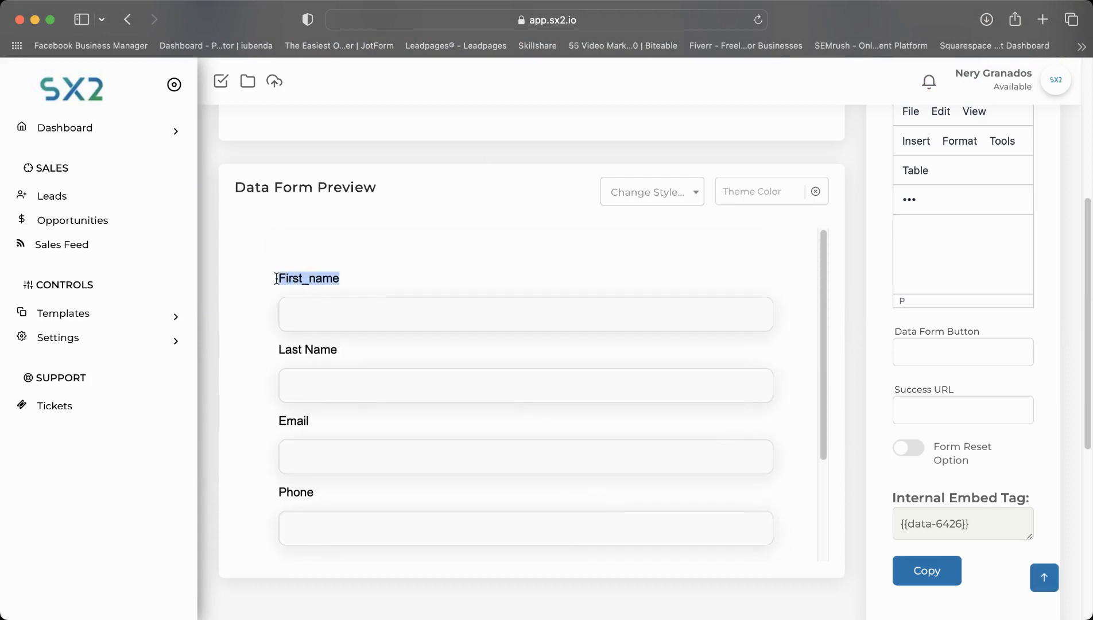
drag(341, 352, 273, 342)
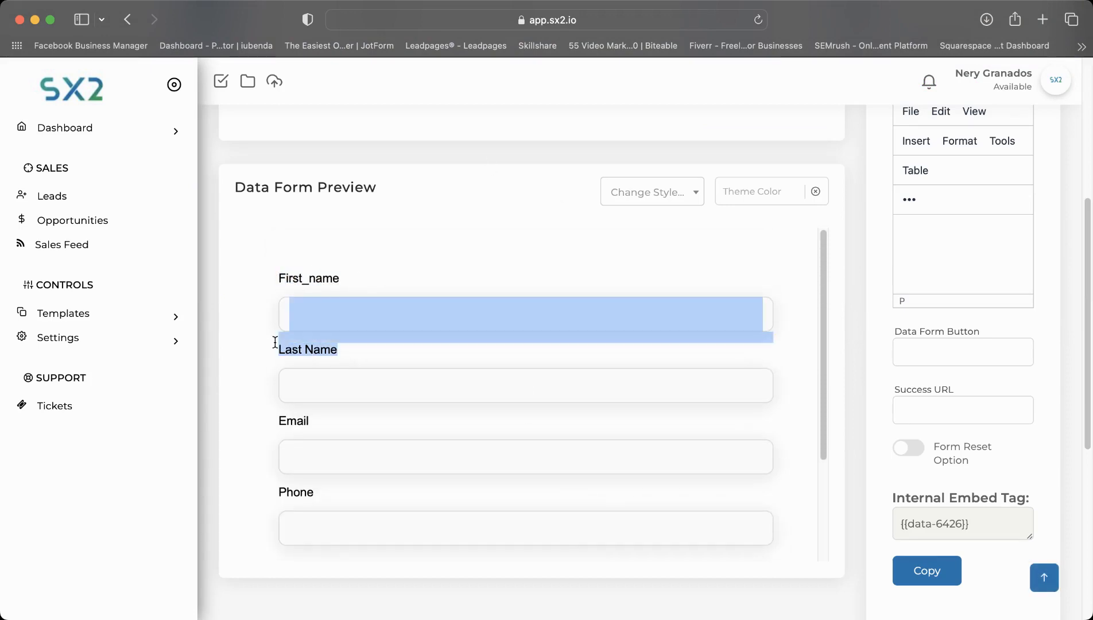
- Compare the New CSV form's data field list with the fields and submit button in the form preview
click(265, 349)
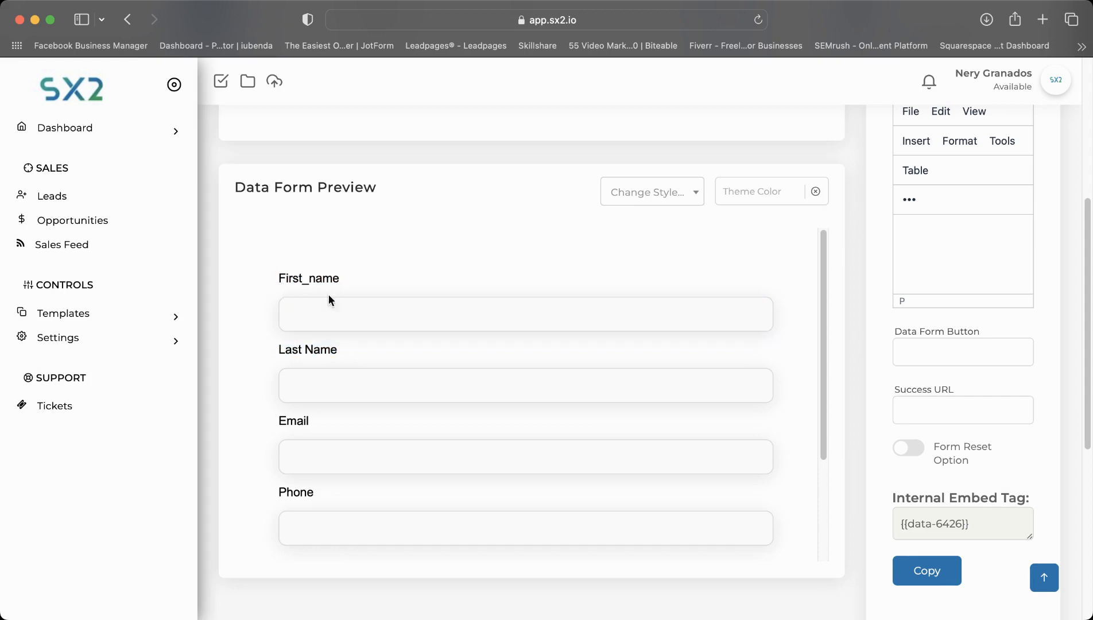
scroll(304, 430, down, 1)
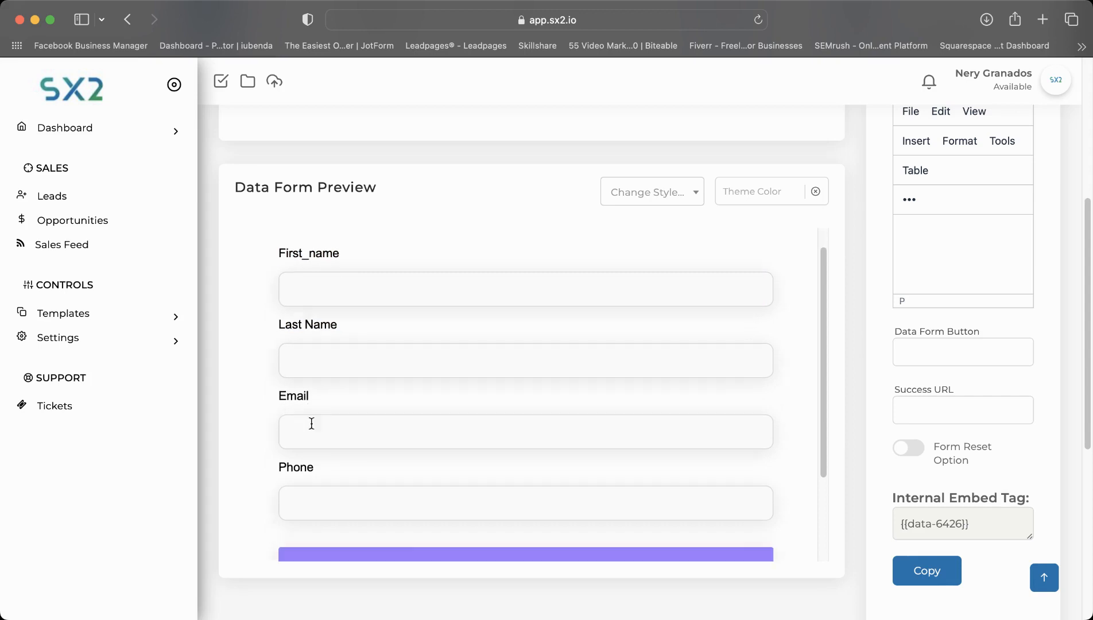
scroll(479, 453, up, 5)
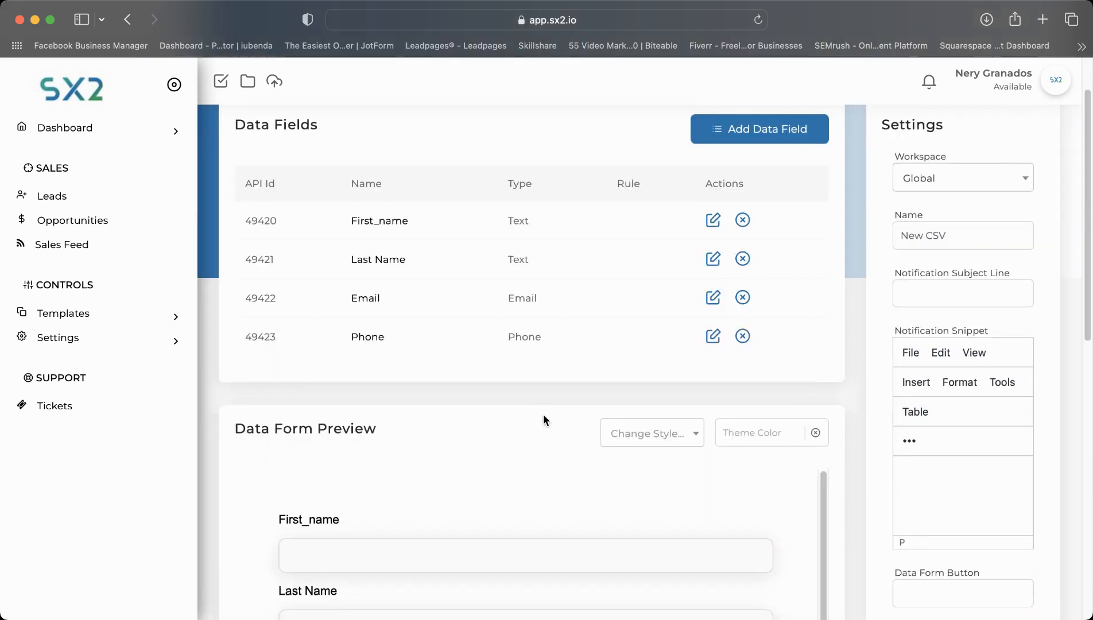
scroll(541, 421, down, 3)
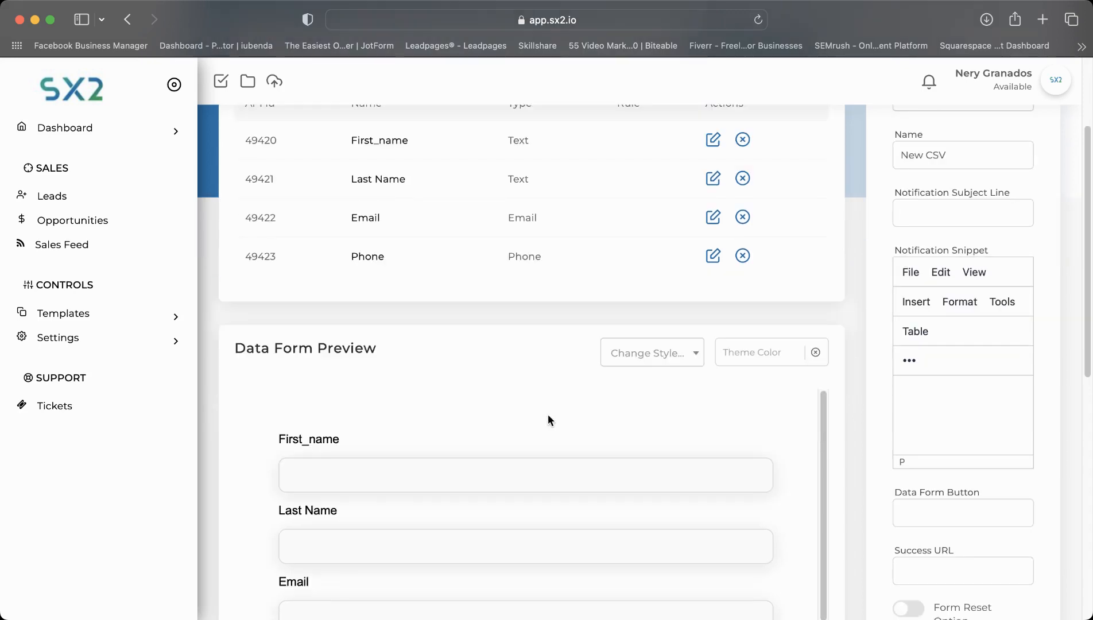
scroll(778, 359, up, 1)
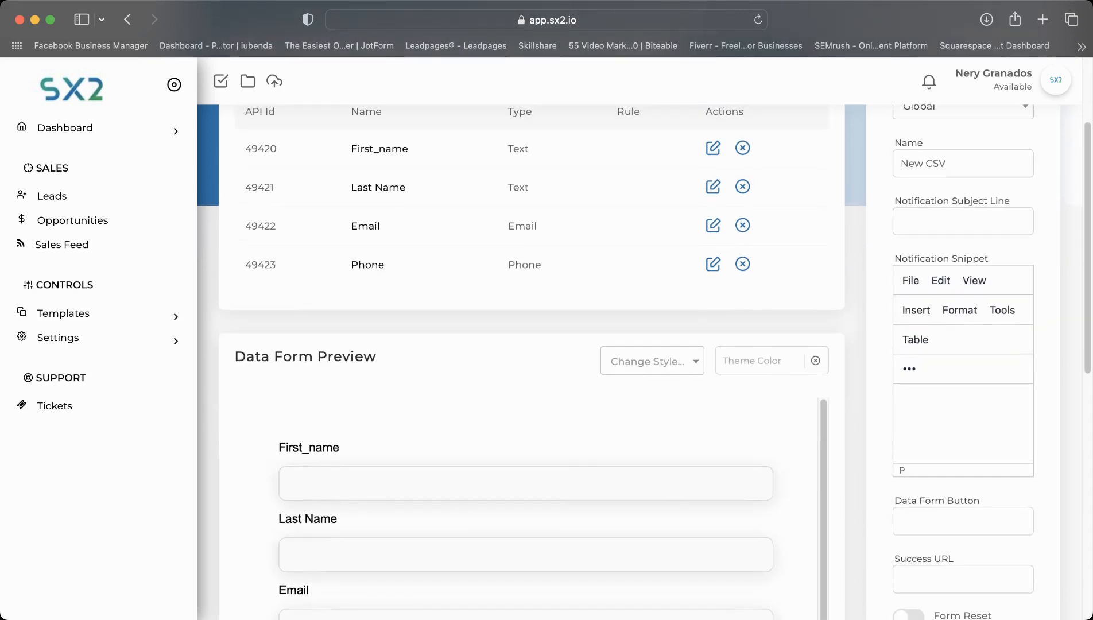
scroll(461, 294, up, 3)
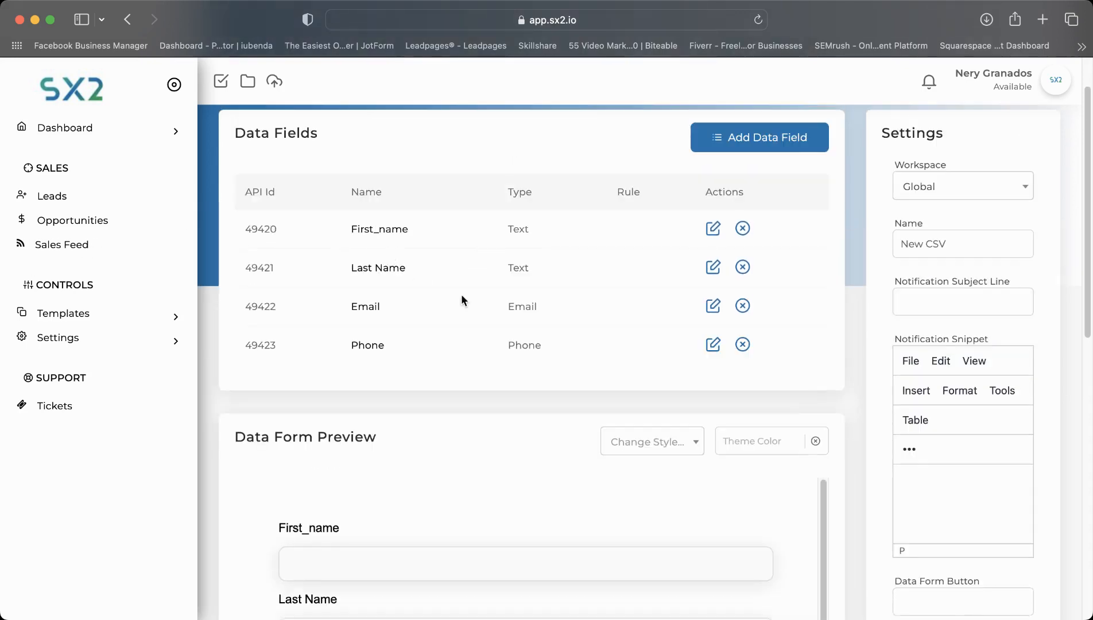
scroll(548, 320, down, 3)
scroll(637, 321, up, 5)
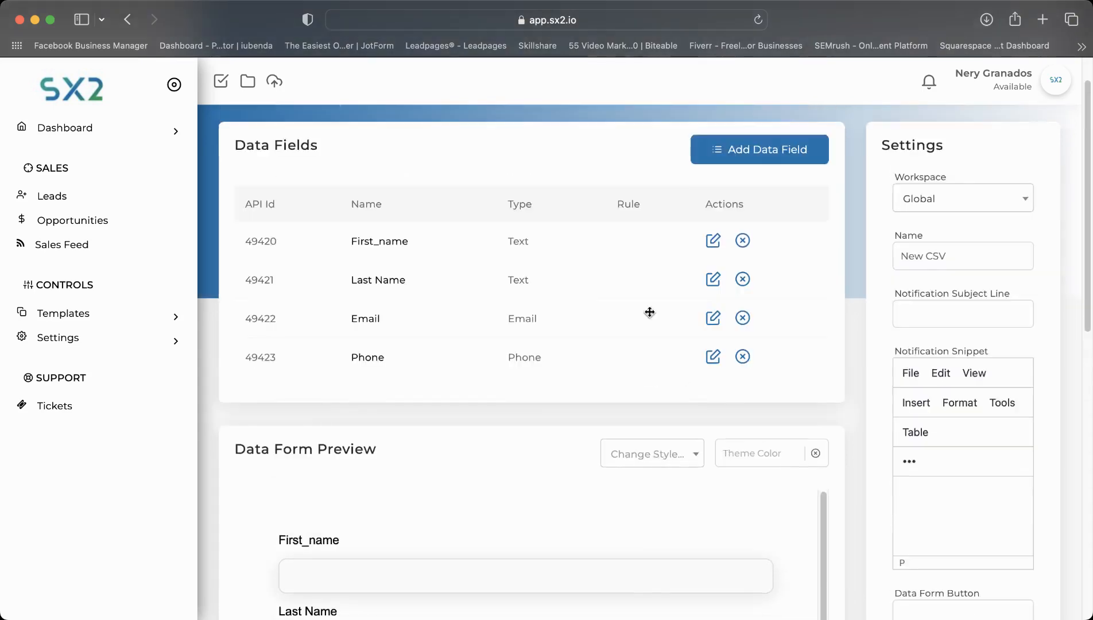
scroll(629, 303, down, 1)
scroll(620, 313, down, 10)
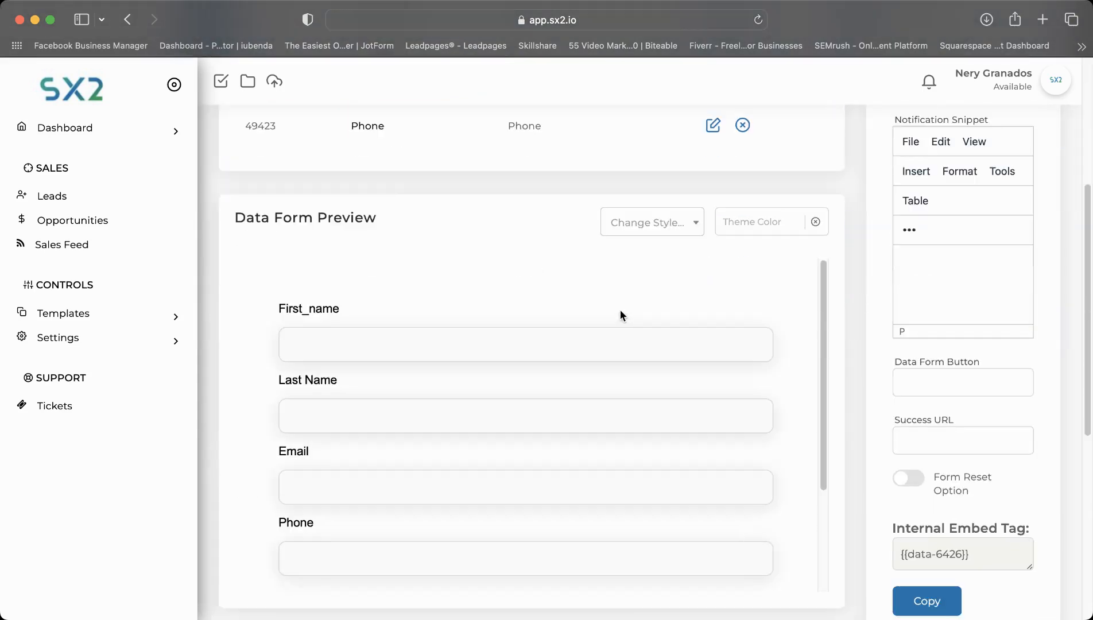
scroll(660, 299, up, 9)
scroll(615, 432, down, 5)
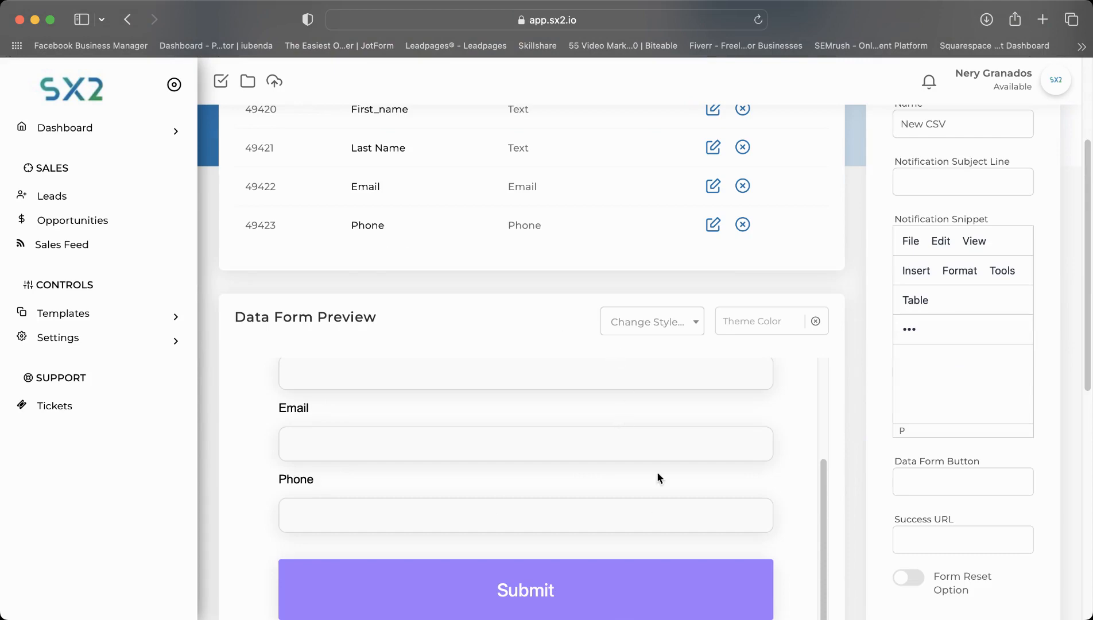
scroll(659, 478, up, 6)
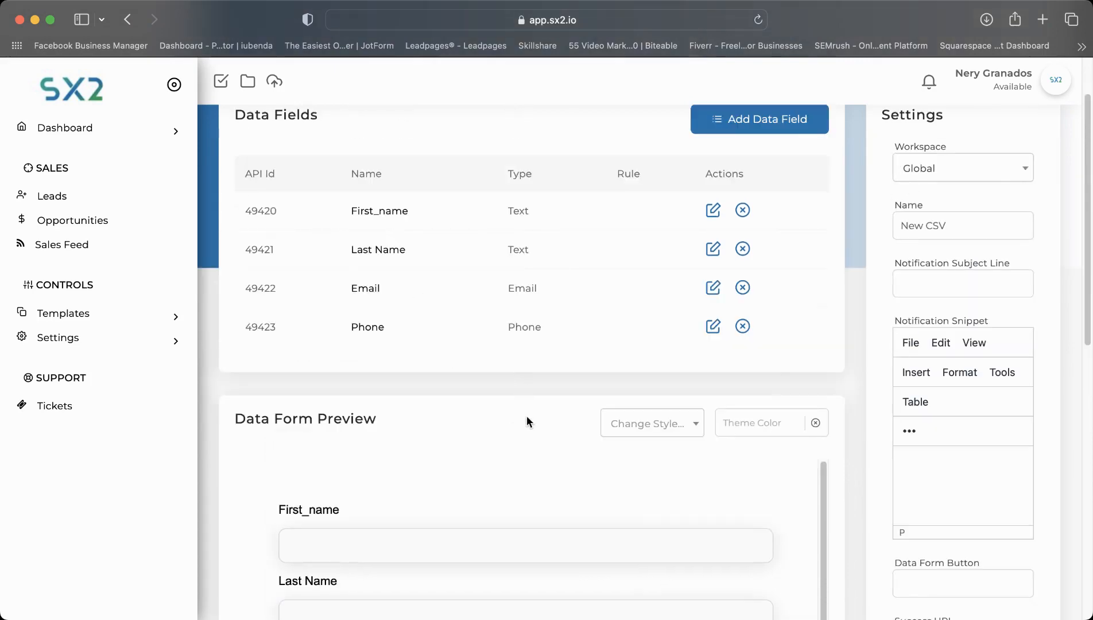
scroll(561, 390, down, 10)
scroll(651, 366, up, 9)
scroll(609, 366, down, 5)
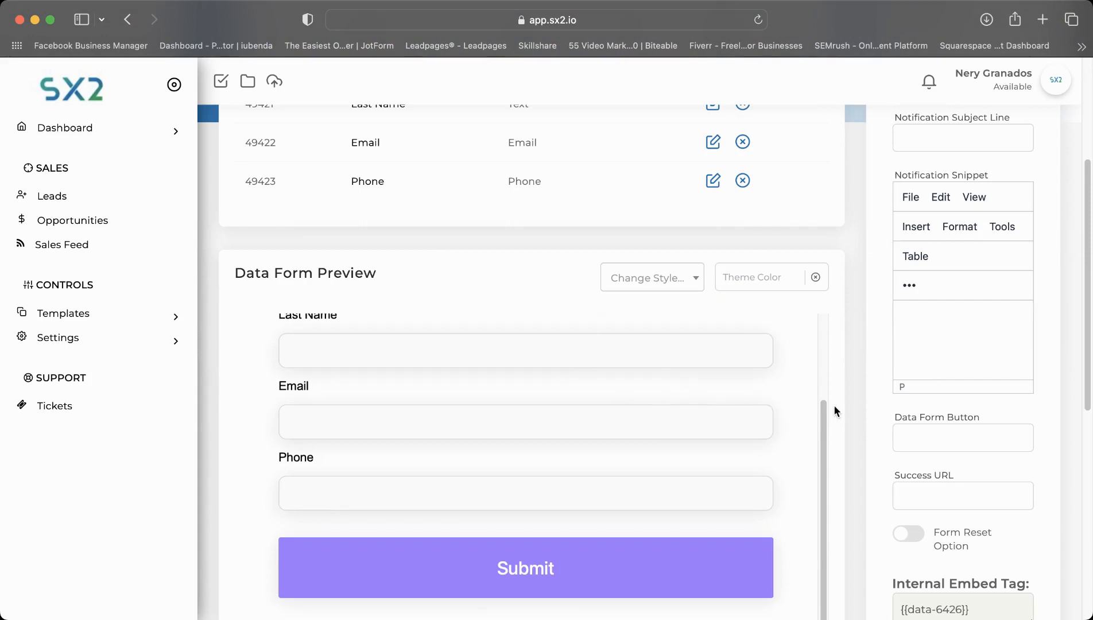
- Examine the data form's settings down to the internal embed tag and external embed script, and return to the field list
scroll(846, 397, down, 3)
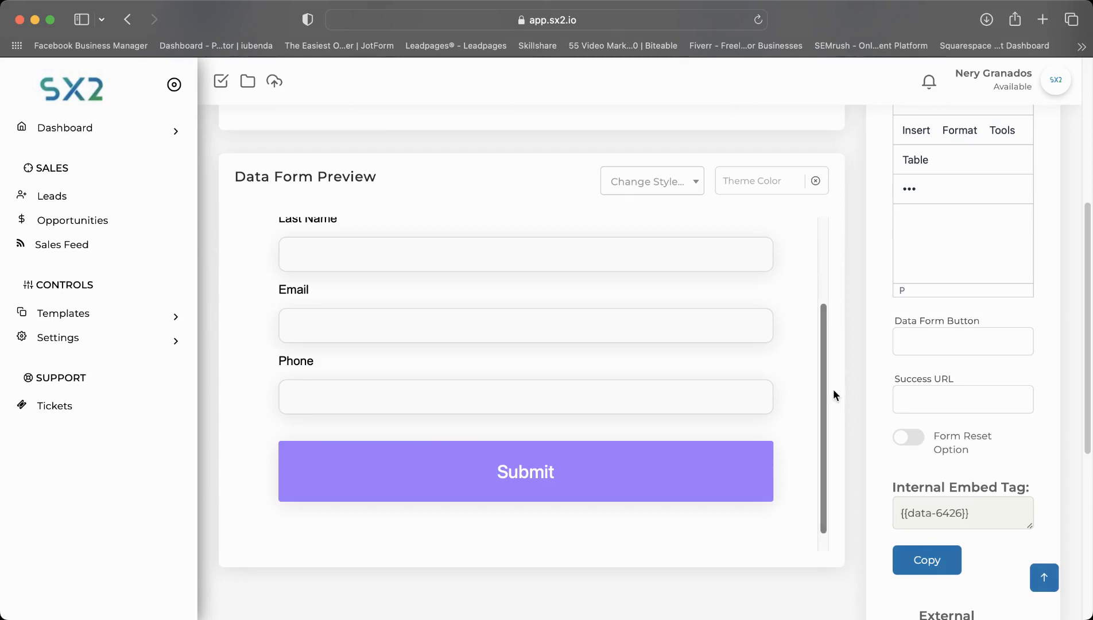
scroll(861, 395, down, 4)
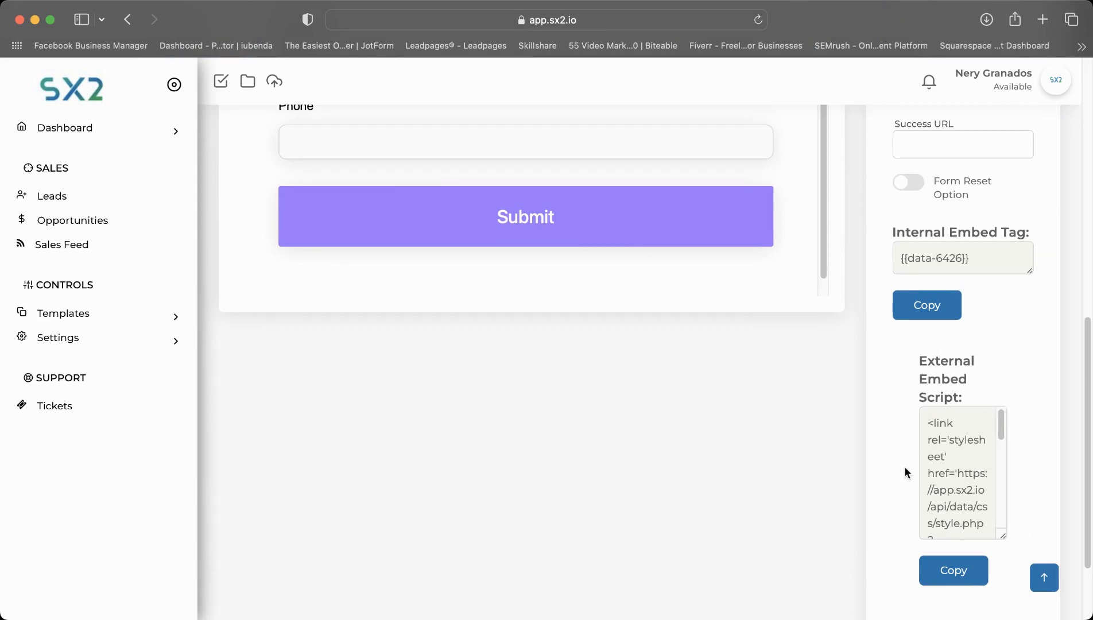
scroll(647, 332, up, 5)
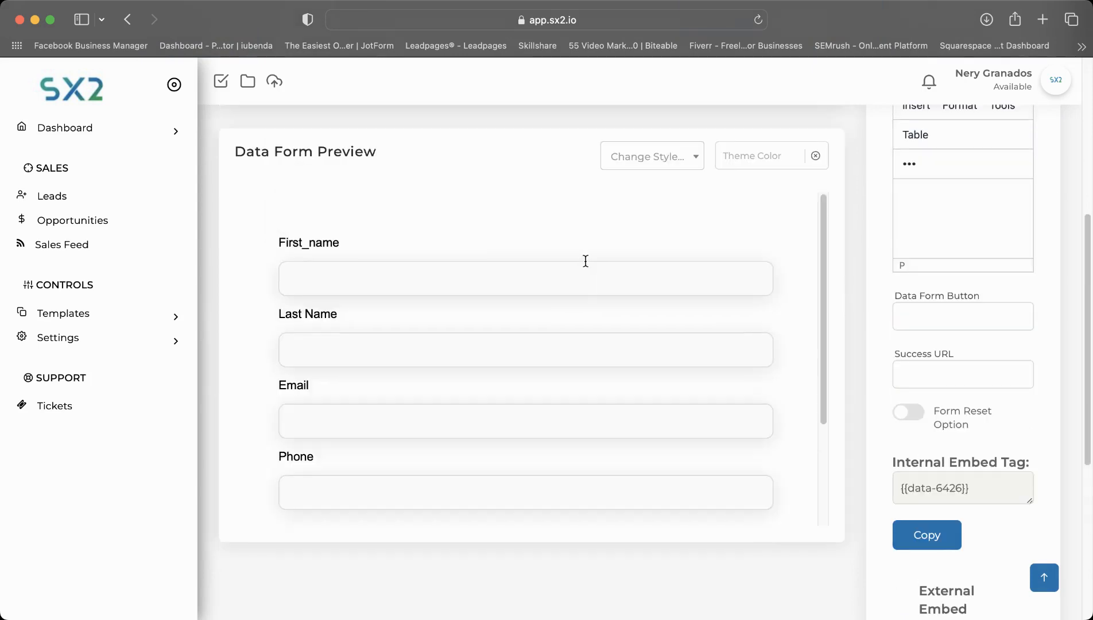
scroll(463, 256, up, 4)
scroll(415, 281, down, 4)
scroll(429, 308, up, 4)
scroll(703, 236, up, 5)
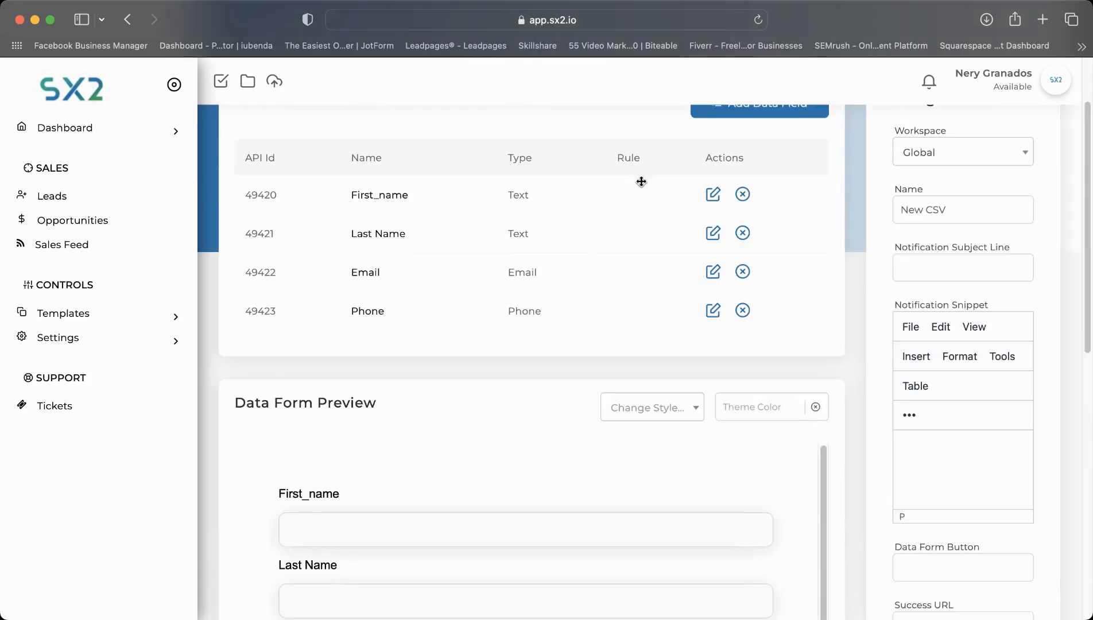
scroll(758, 181, up, 2)
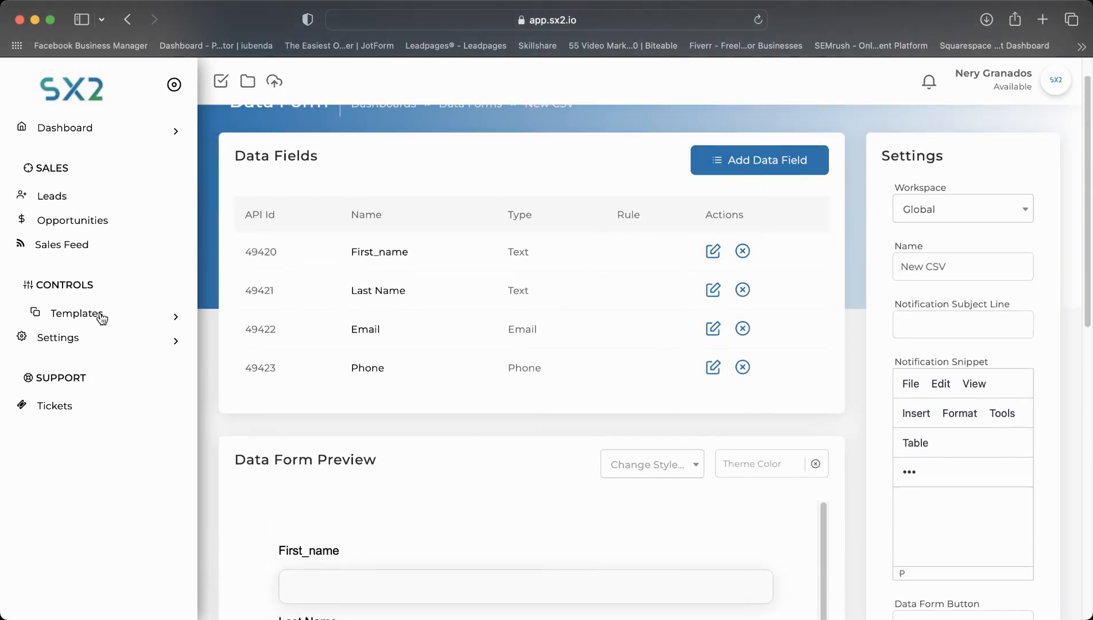
scroll(627, 264, up, 2)
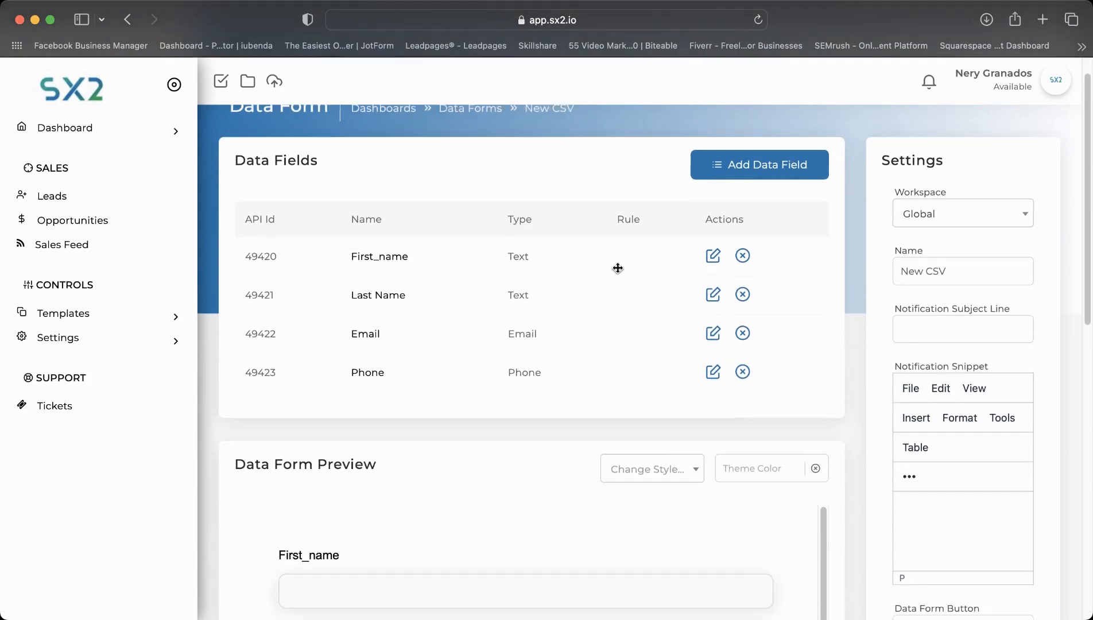
scroll(618, 268, down, 2)
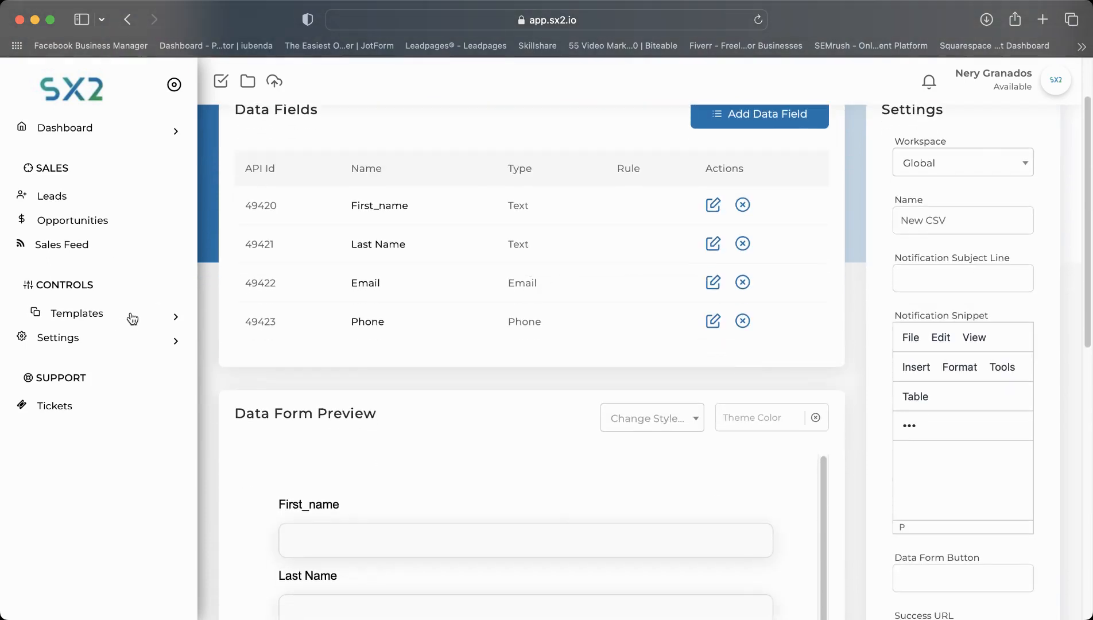
- In Leads, check the Add Lead entry fields for the New CSV data form and close the dialog without creating a lead
click(80, 197)
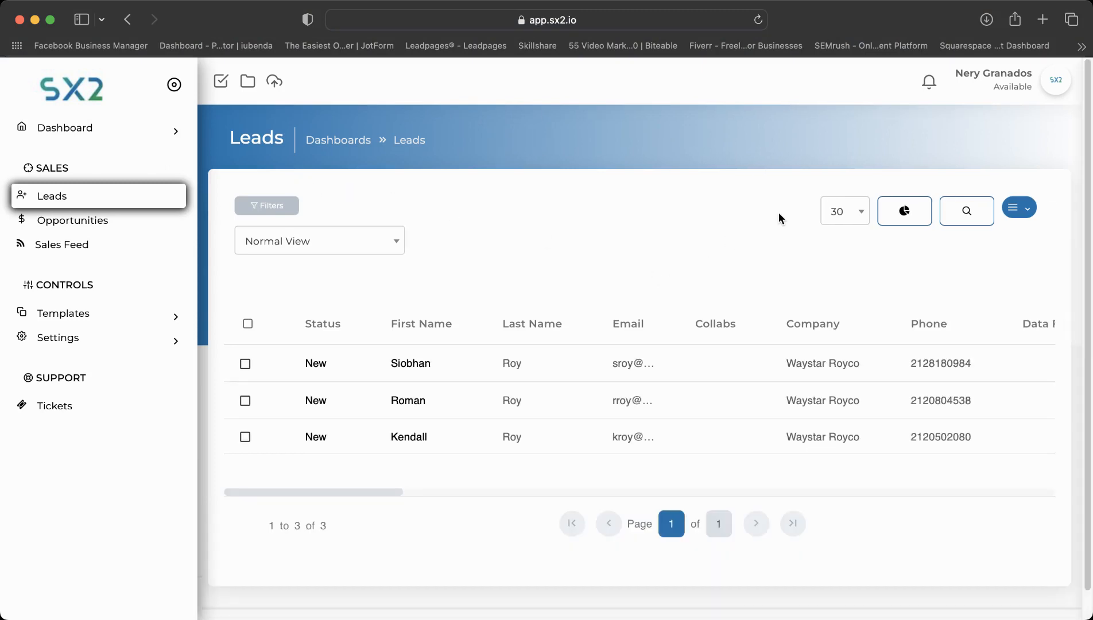
click(1024, 209)
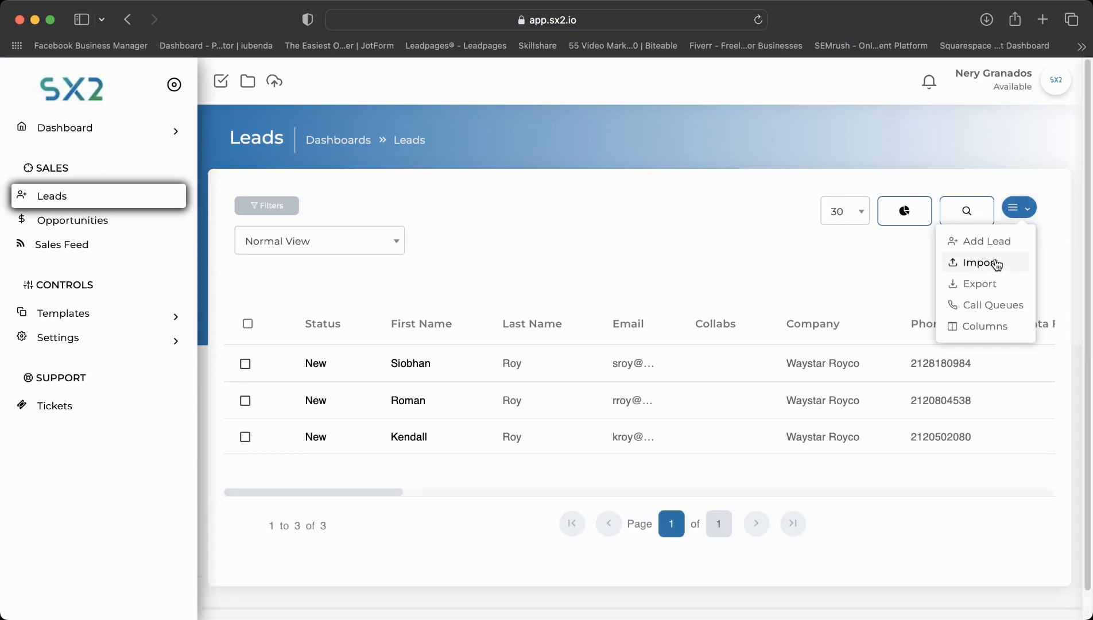
click(967, 244)
click(646, 311)
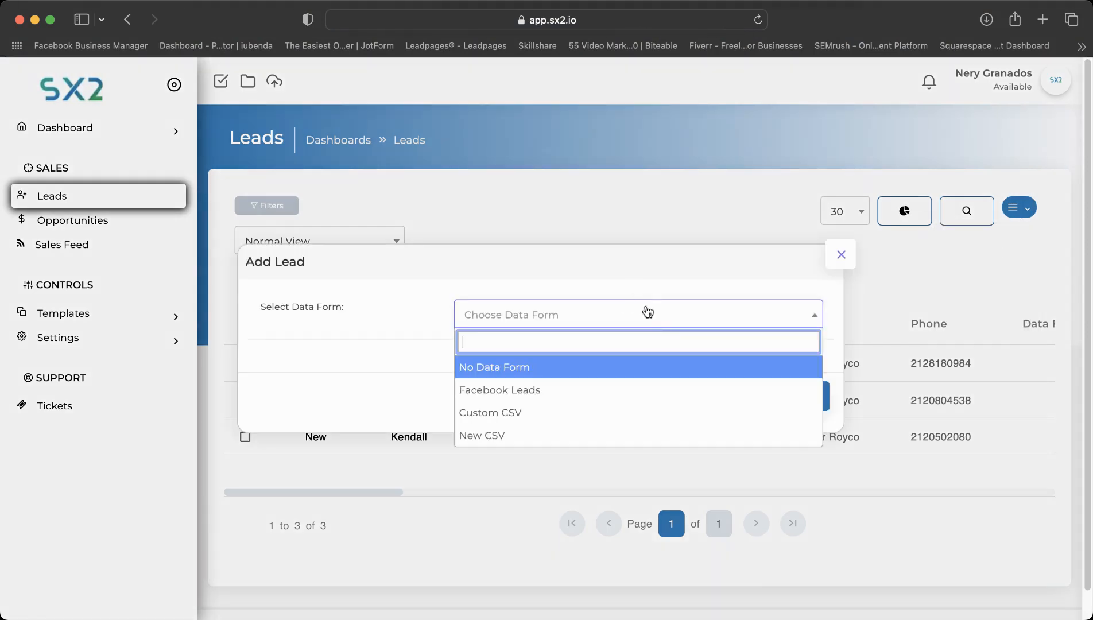
click(519, 435)
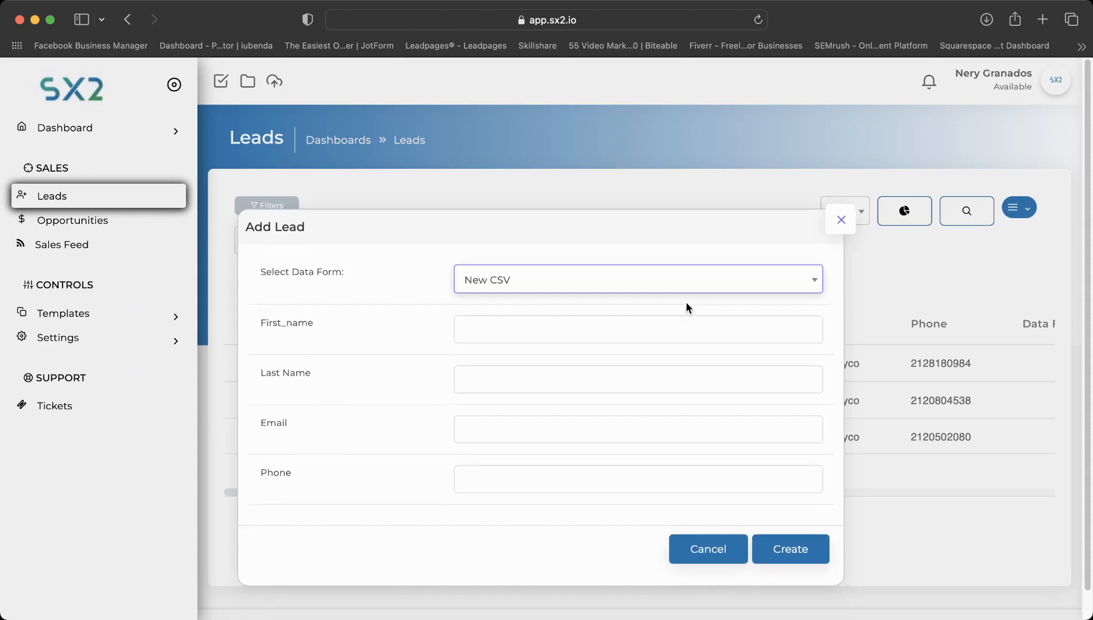
scroll(529, 353, down, 1)
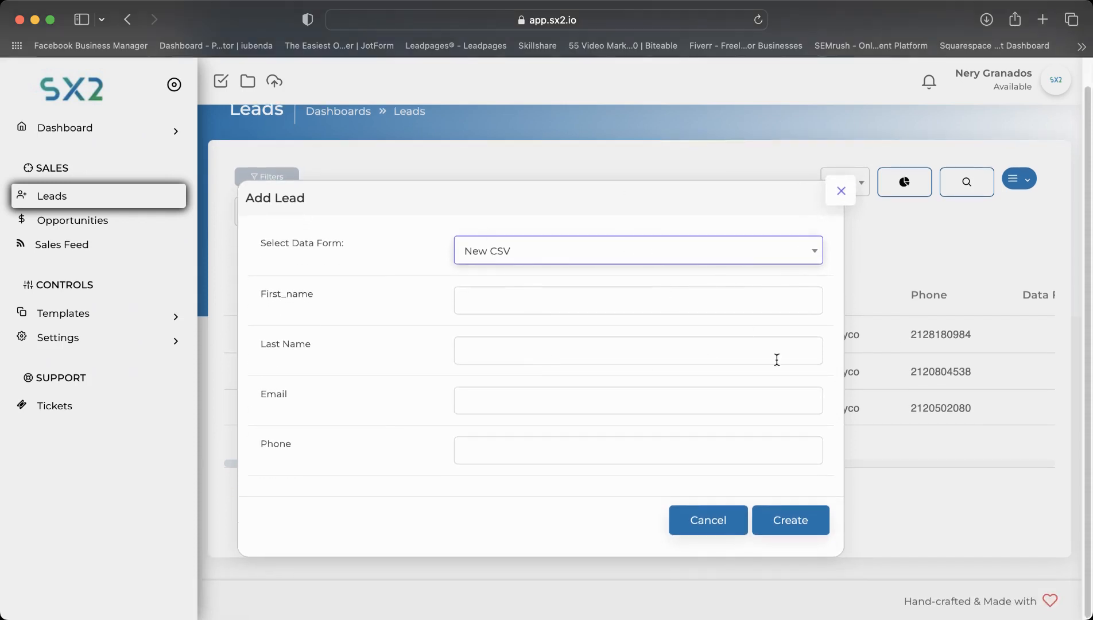
click(841, 194)
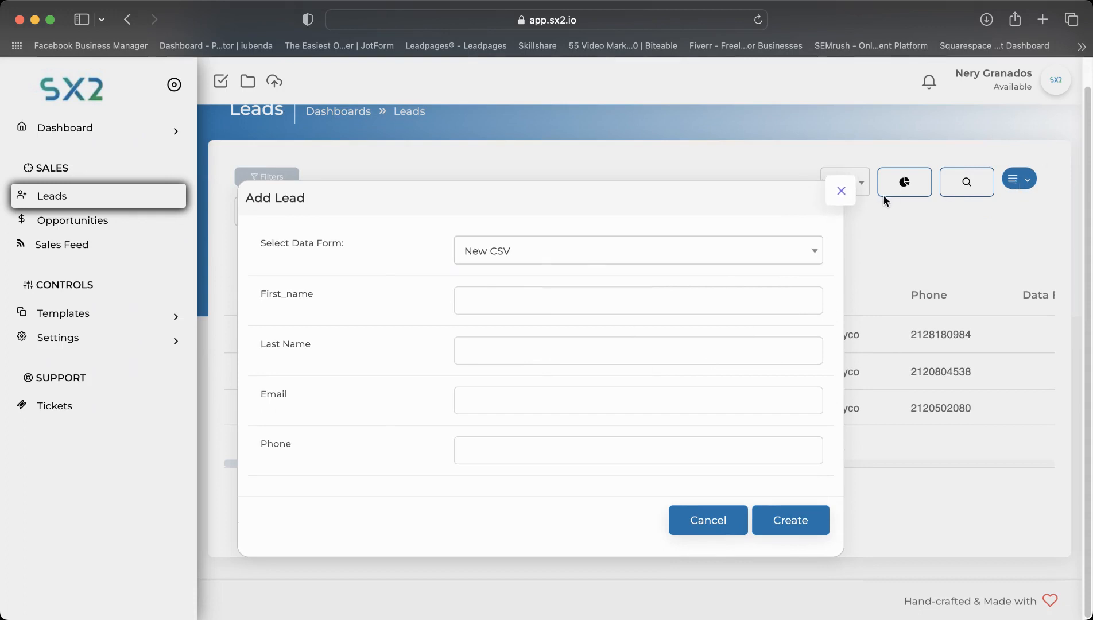
click(842, 192)
- Inspect the Import Leads template, file upload and label options for the Custom CSV data form, and close the dialog without importing
click(1019, 179)
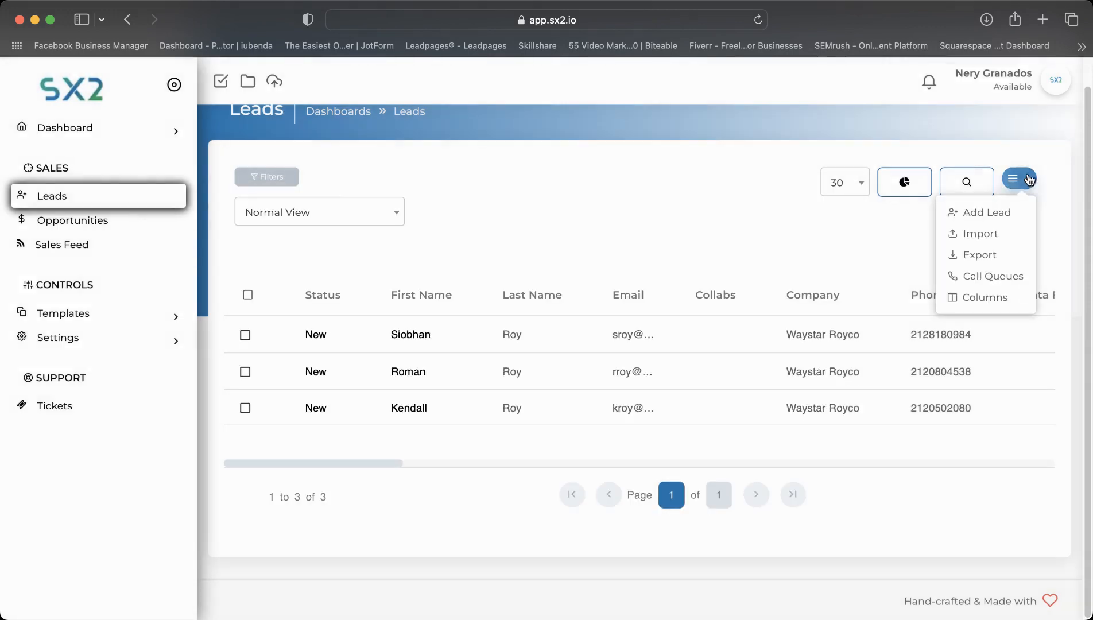
click(975, 229)
click(627, 266)
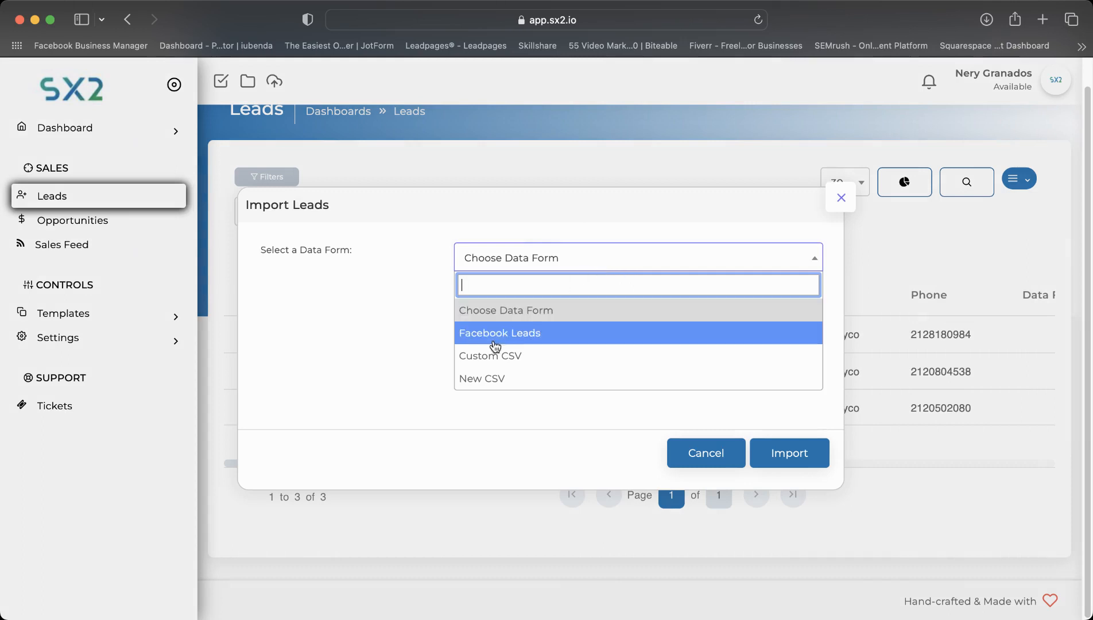
click(490, 357)
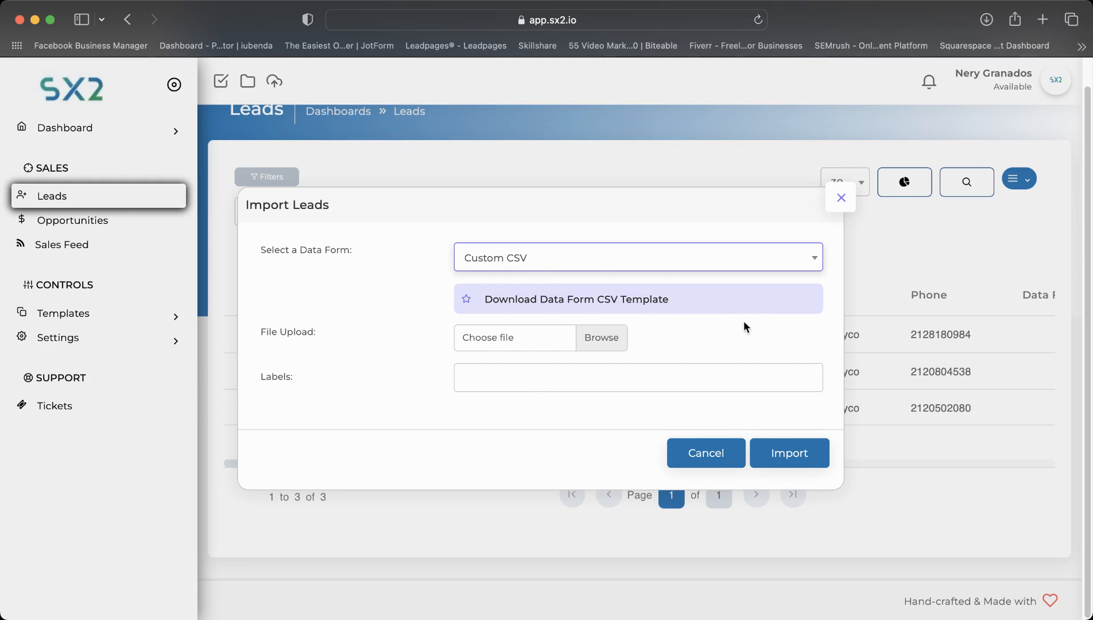
click(594, 378)
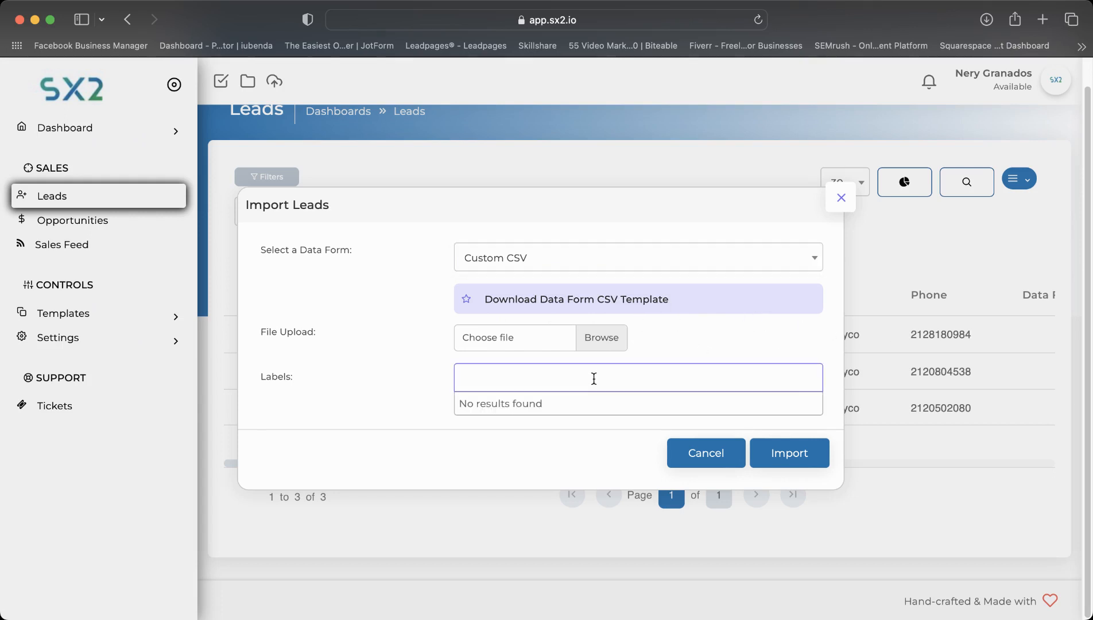
click(593, 377)
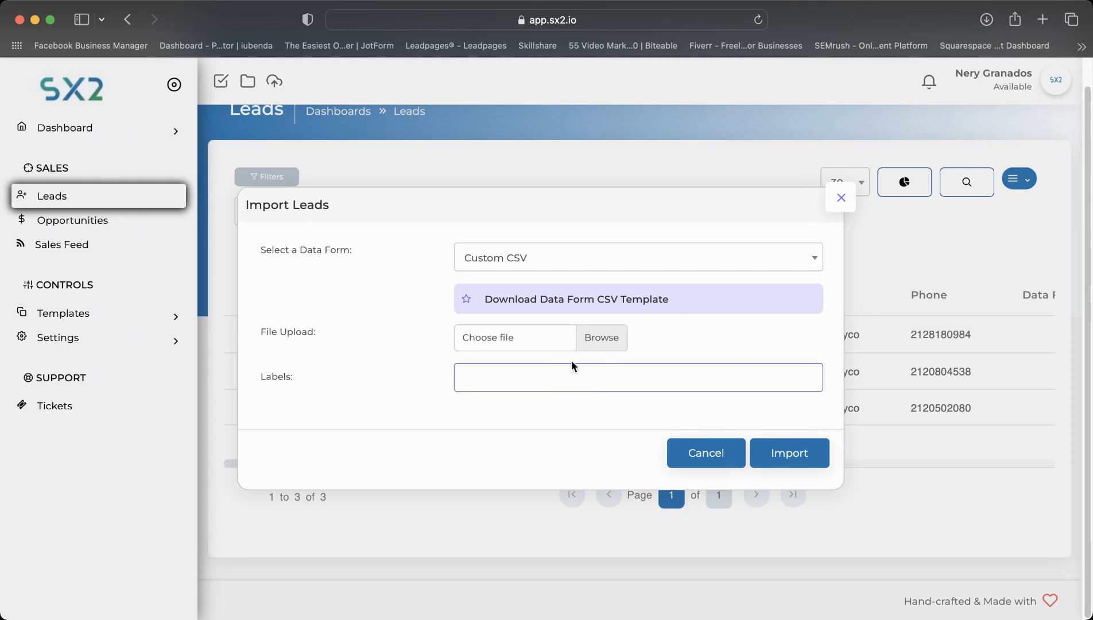
click(580, 383)
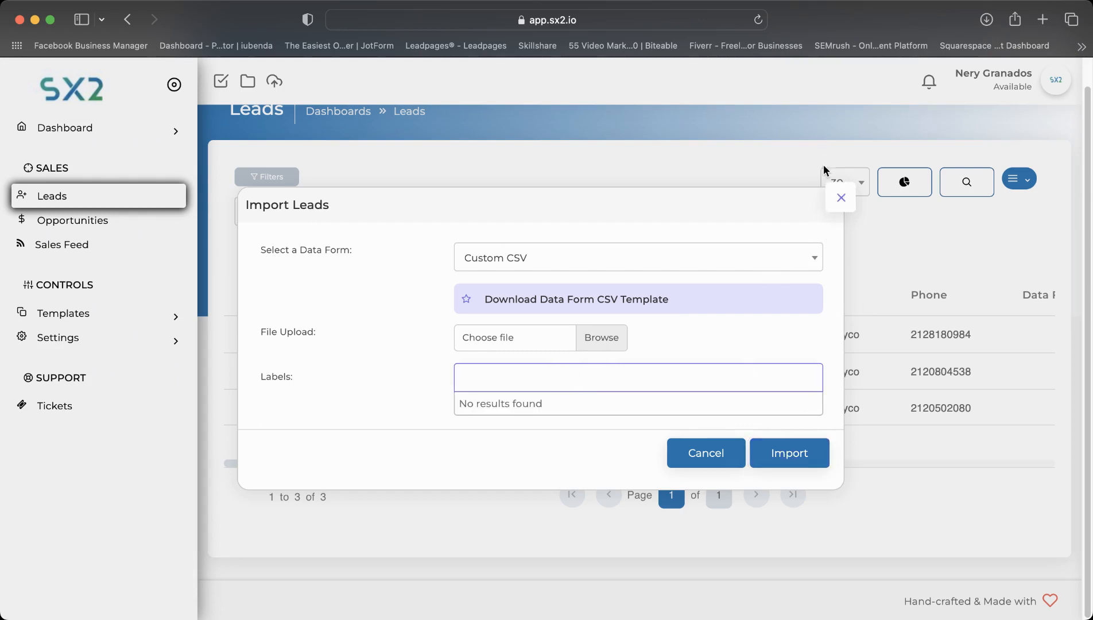
click(848, 194)
click(848, 194)
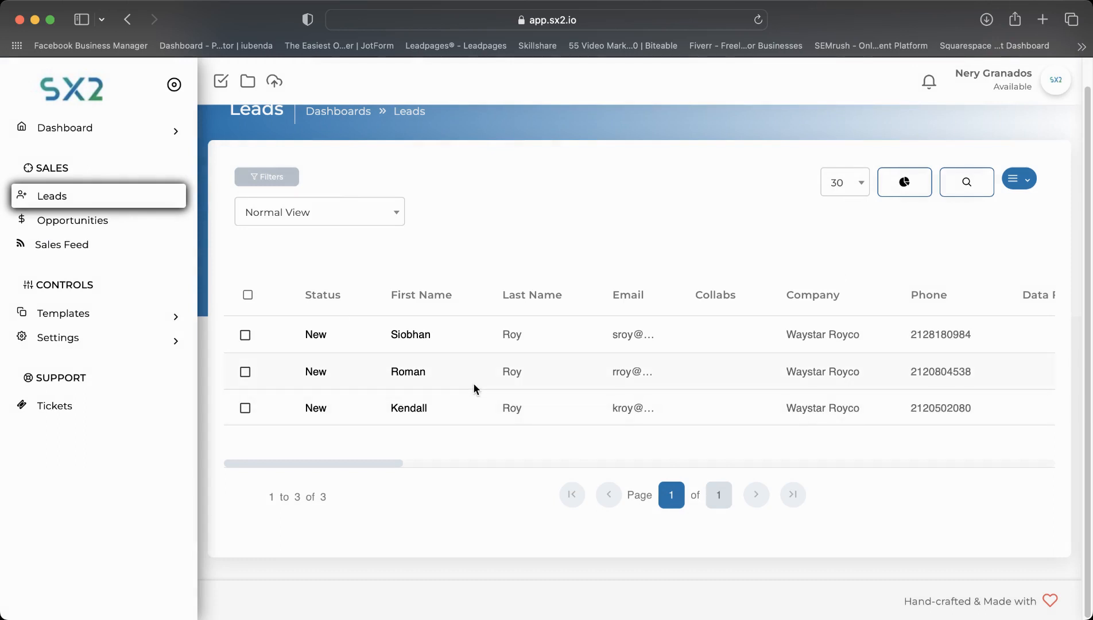